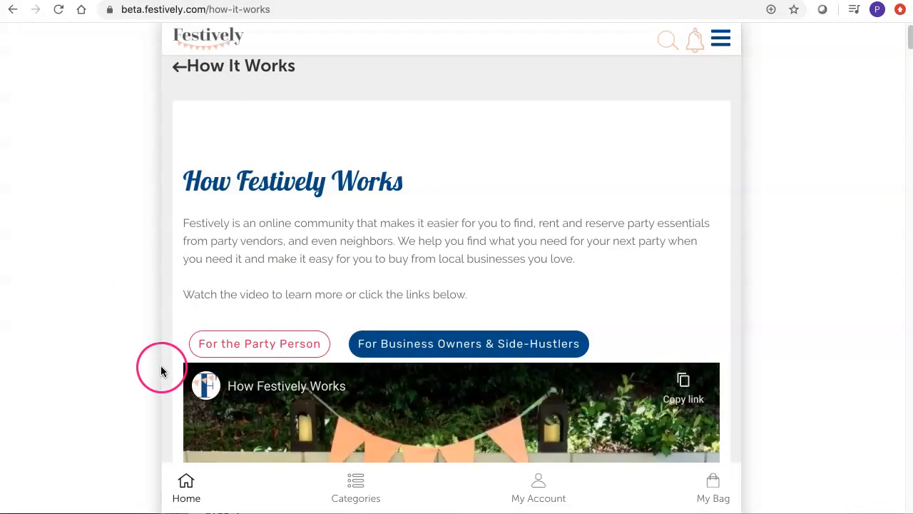
Step: Open the 'For Business Owners & Side-Hustlers' section and follow 'Try it for Free' to the business login
scroll(161, 371, "down", 3)
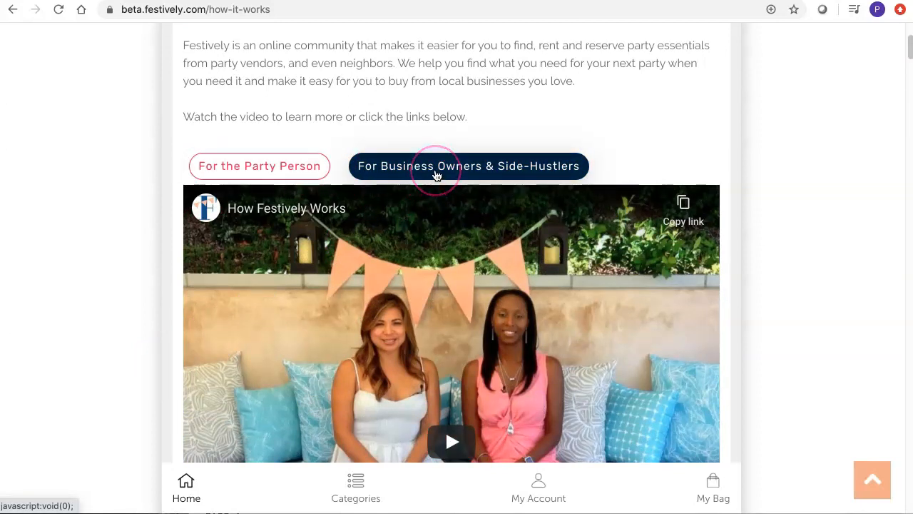
left_click(436, 174)
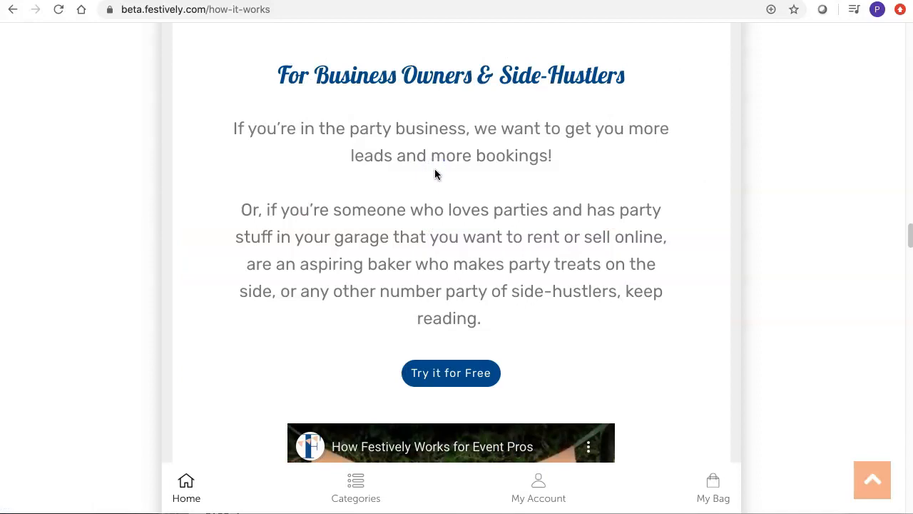
left_click(558, 353)
scroll(554, 353, "down", 3)
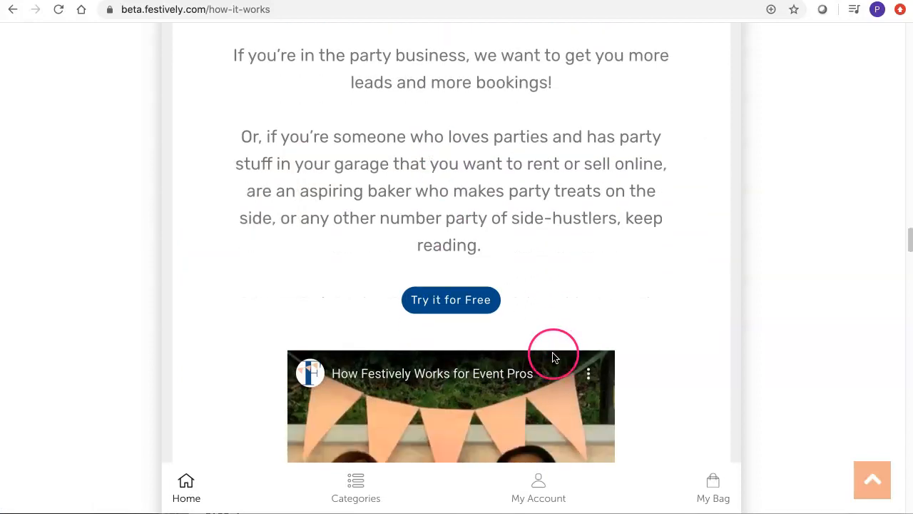
left_click(479, 267)
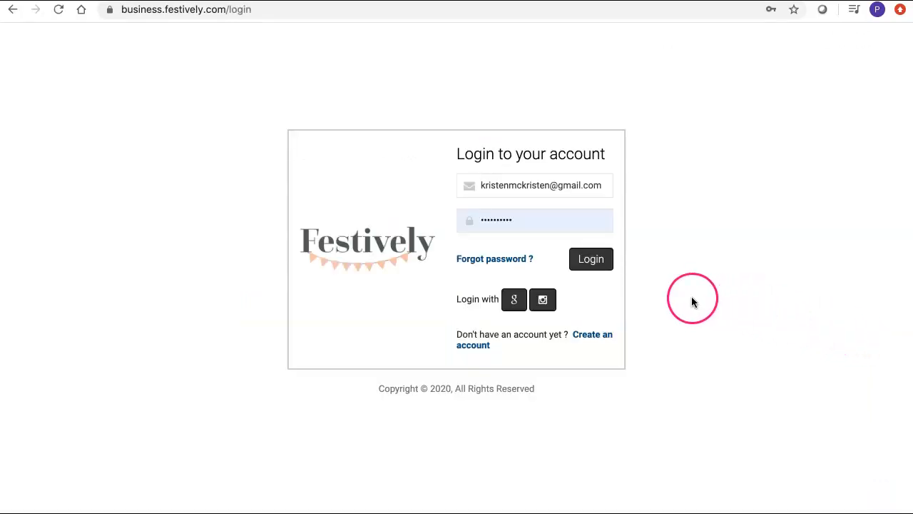
Step: Log in to the business account and review the Showroom Info and address sections in Showroom Settings
left_click(592, 263)
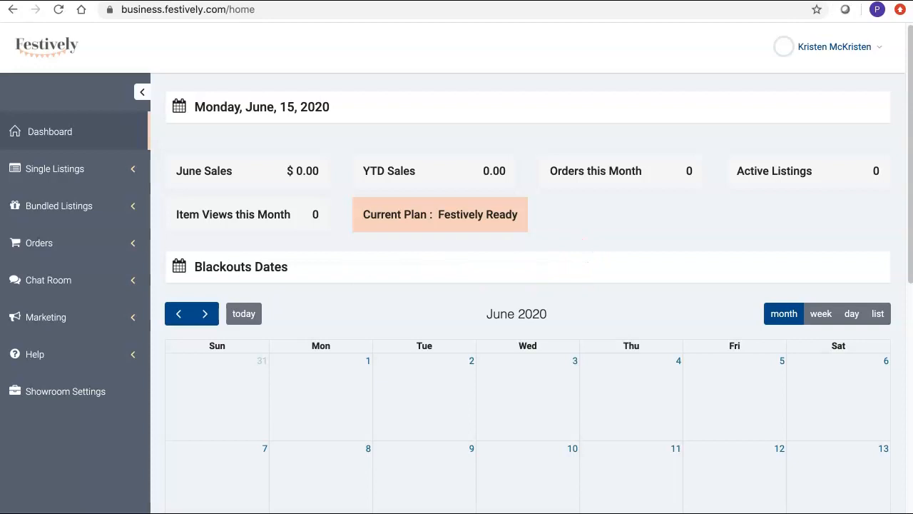
left_click(75, 393)
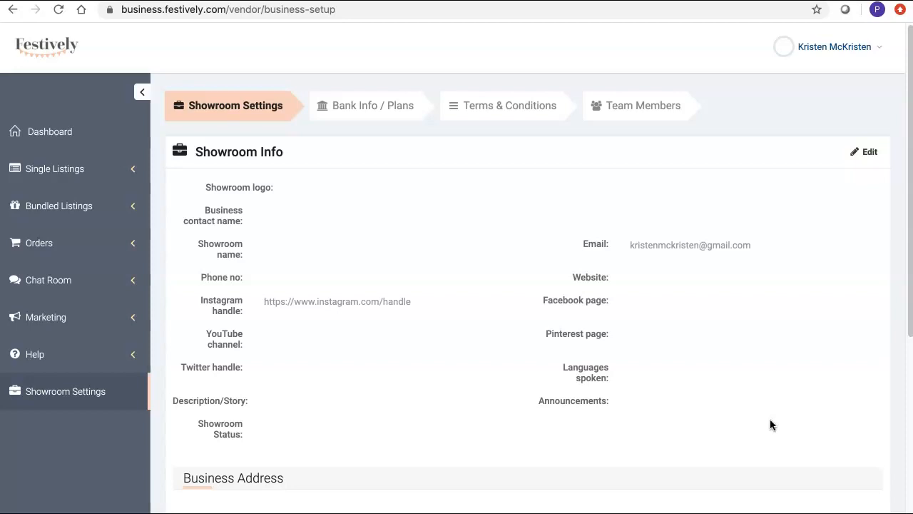
scroll(777, 443, "down", 1)
scroll(777, 440, "down", 3)
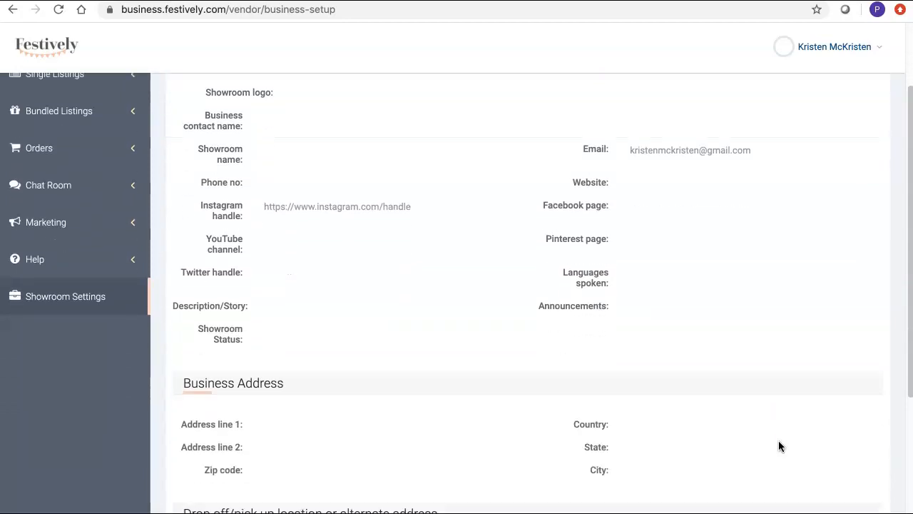
scroll(779, 444, "down", 2)
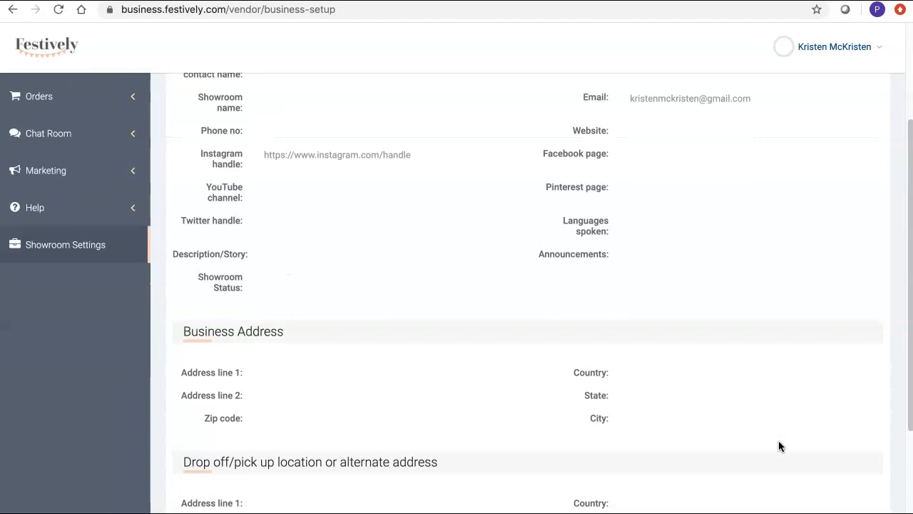
scroll(779, 440, "up", 5)
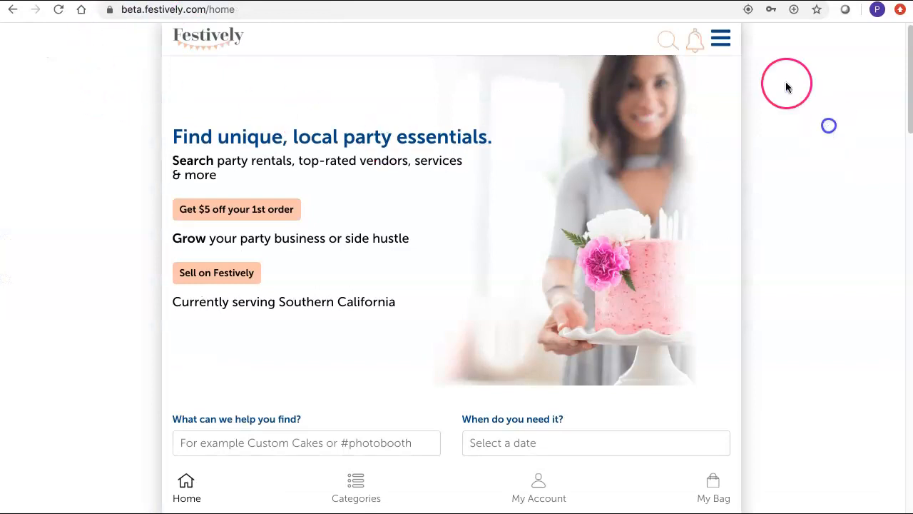
Step: Preview the Customer Site from My Showroom and check its empty Faq & Contact and Listings tabs
left_click(719, 43)
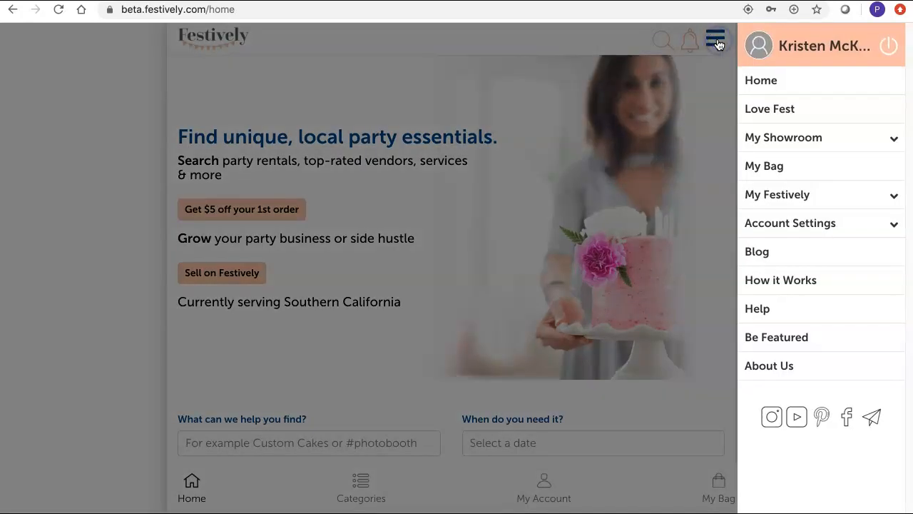
left_click(800, 143)
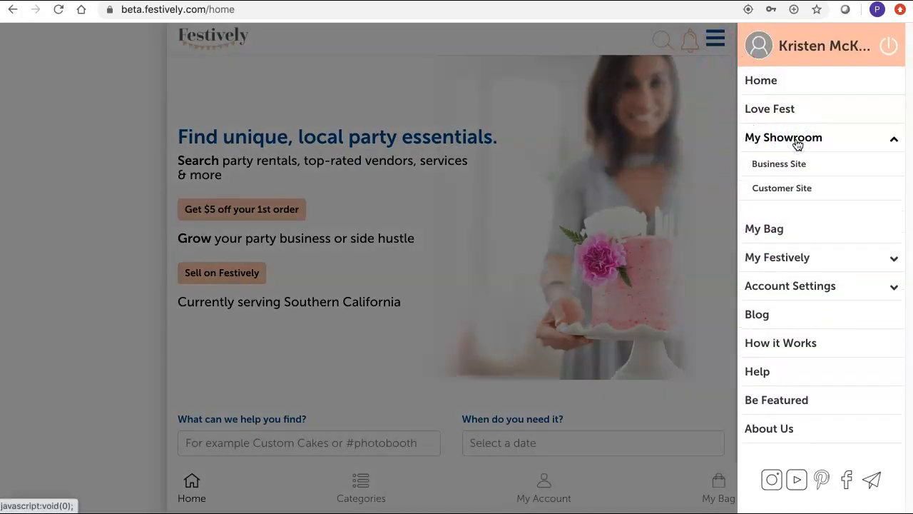
left_click(796, 192)
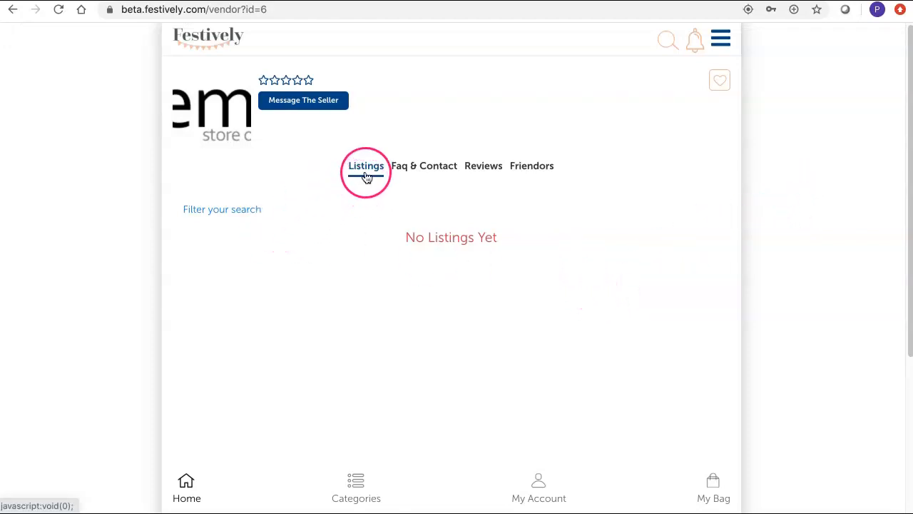
left_click(424, 170)
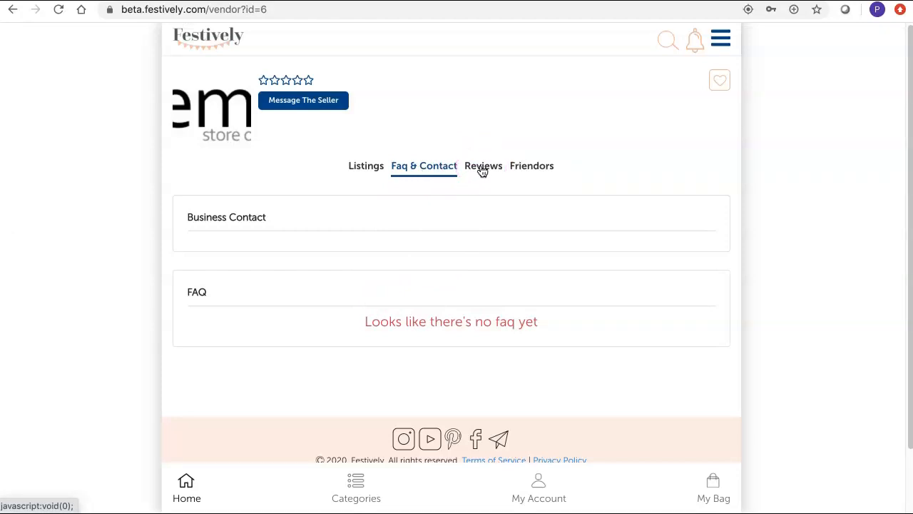
left_click(363, 169)
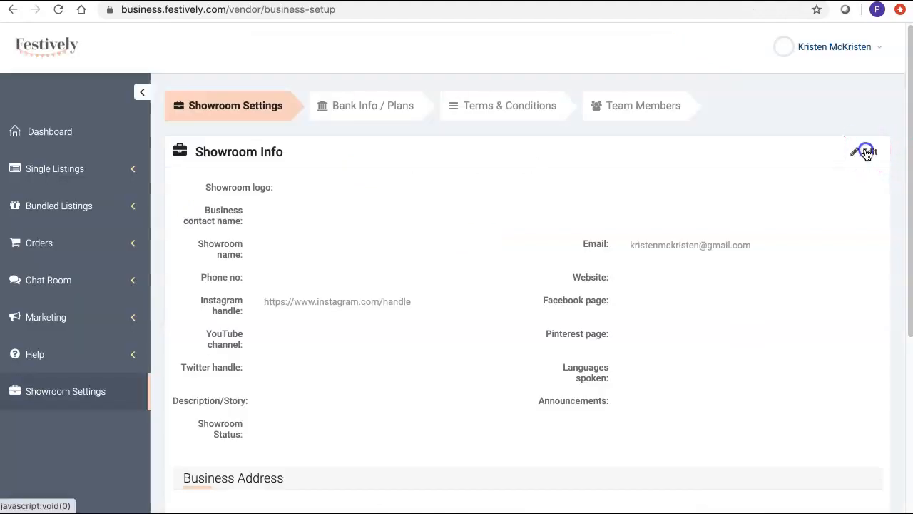
Step: Edit Showroom Info and upload 'Screen Shot 2020-06-14 at 5.12.23 PM.png' as the showroom logo
left_click(867, 154)
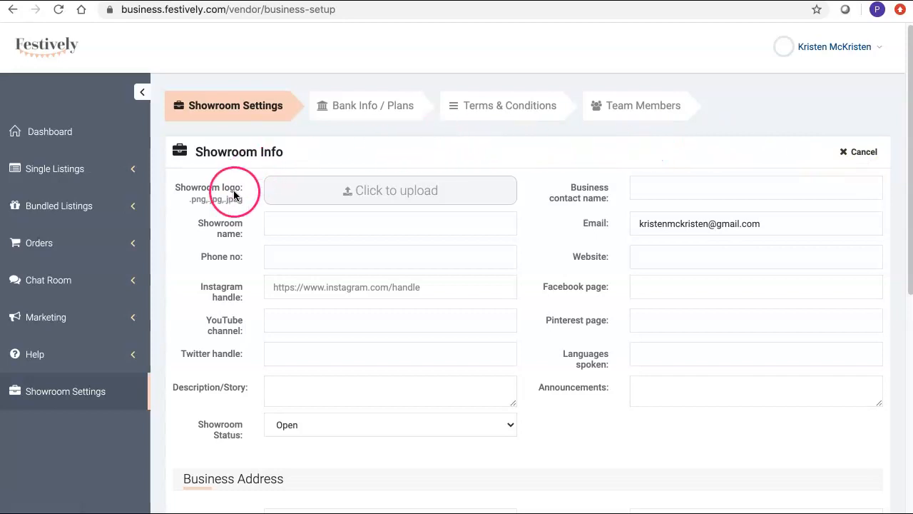
left_click(366, 197)
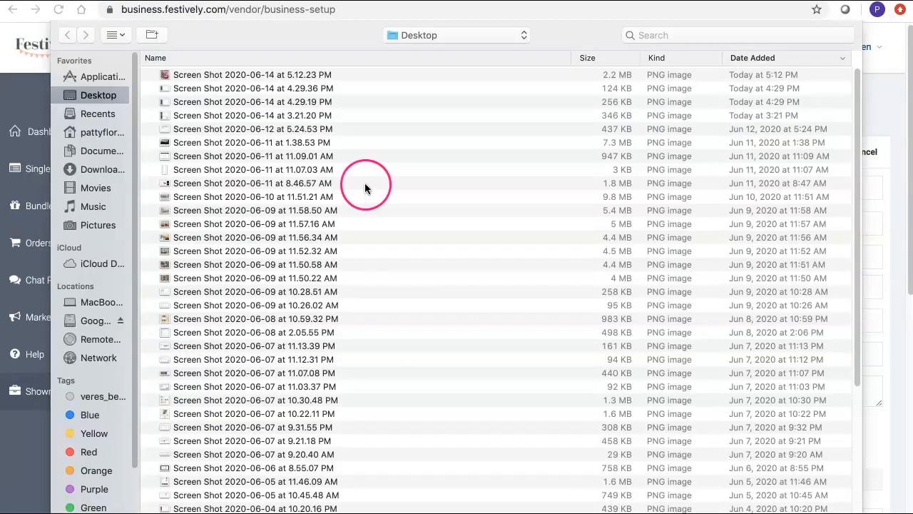
left_click(302, 75)
left_click(826, 513)
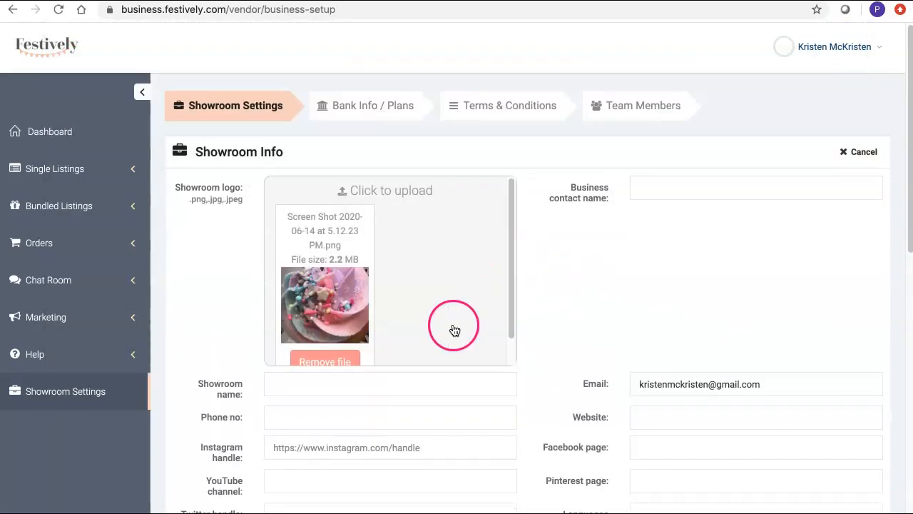
scroll(457, 329, "down", 1)
left_click(650, 274)
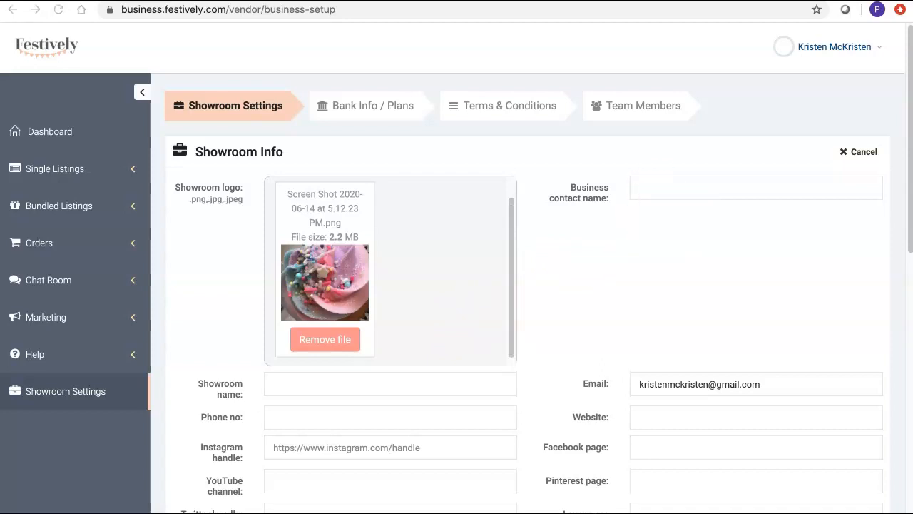
Step: Paste the business contact name into the Showroom Info form
left_click(723, 188)
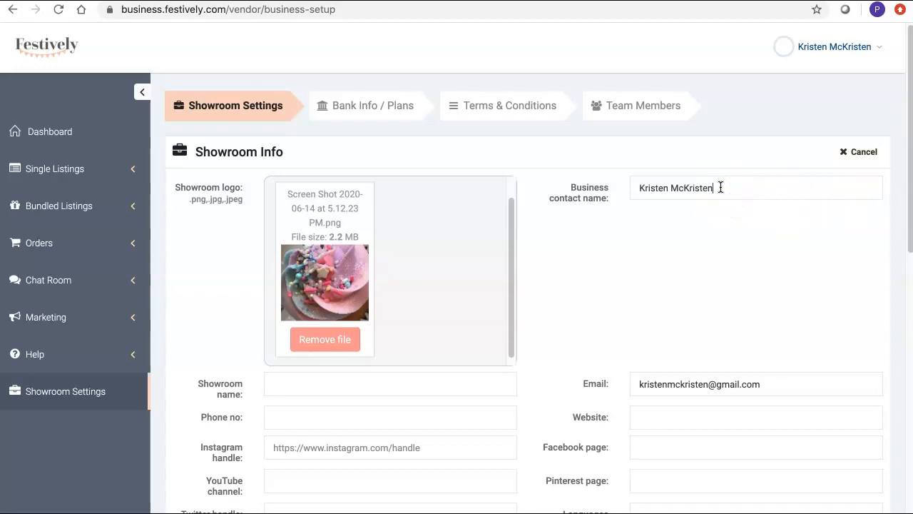
scroll(671, 317, "down", 3)
scroll(672, 321, "down", 2)
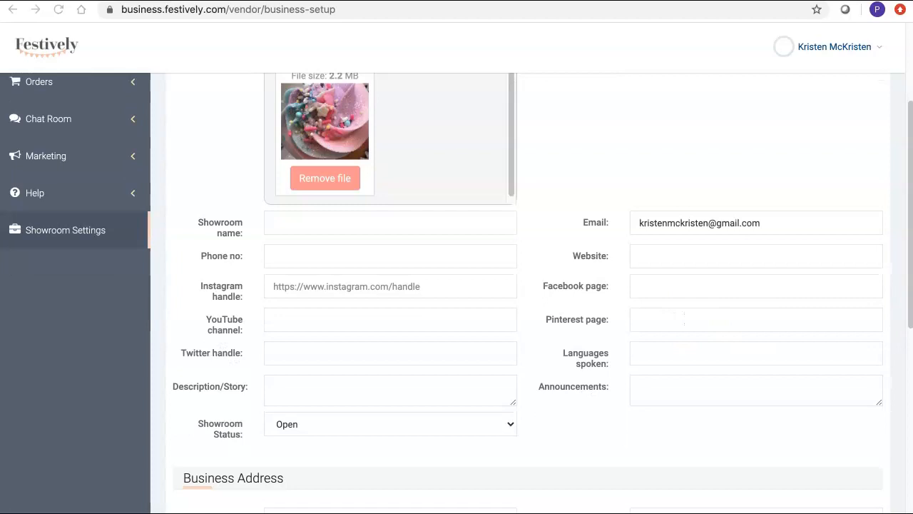
Step: Enter the showroom name Kali's Cupcakes and the business phone number
left_click(461, 221)
type("Kali's Cupcakes")
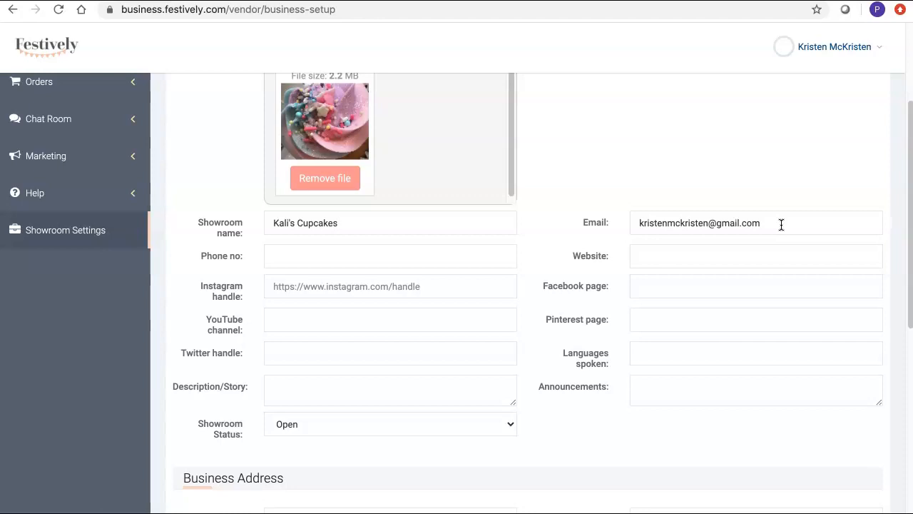
left_click(443, 255)
type("800-555-1212")
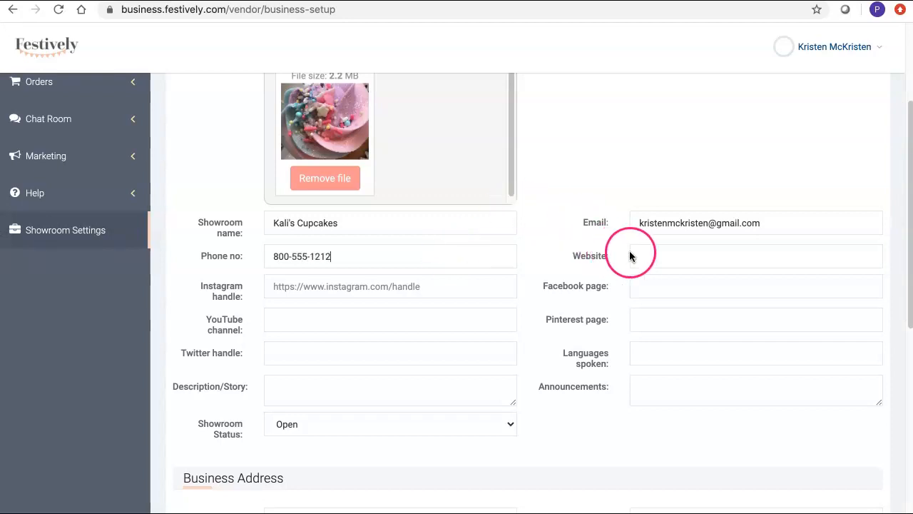
Step: Paste the bakery's Instagram profile URL into the Website field
left_click(665, 258)
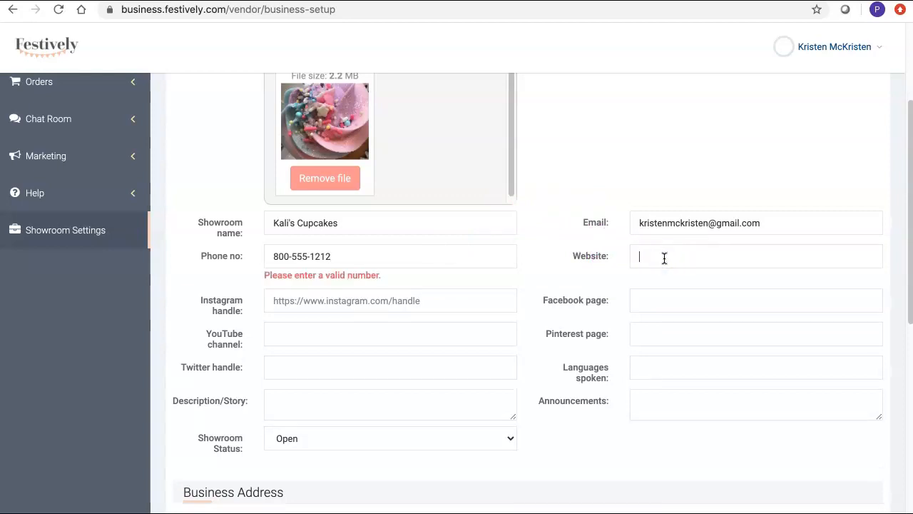
left_click(703, 266)
left_click(725, 263)
type("https://www.instagram.com/kaliscakes17/")
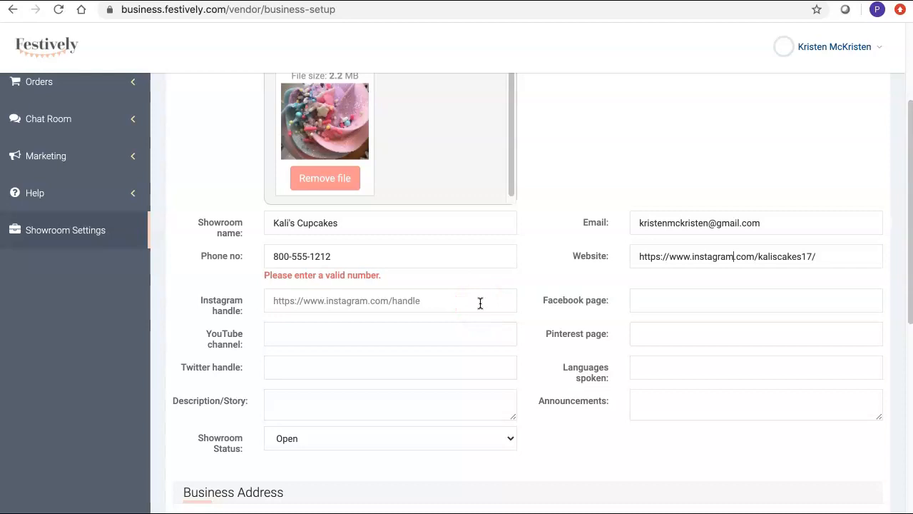
Step: Paste the Instagram profile URL as the Instagram handle and the Facebook page URL
left_click(444, 302)
type("https://www.instagram.com/kaliscakes17/")
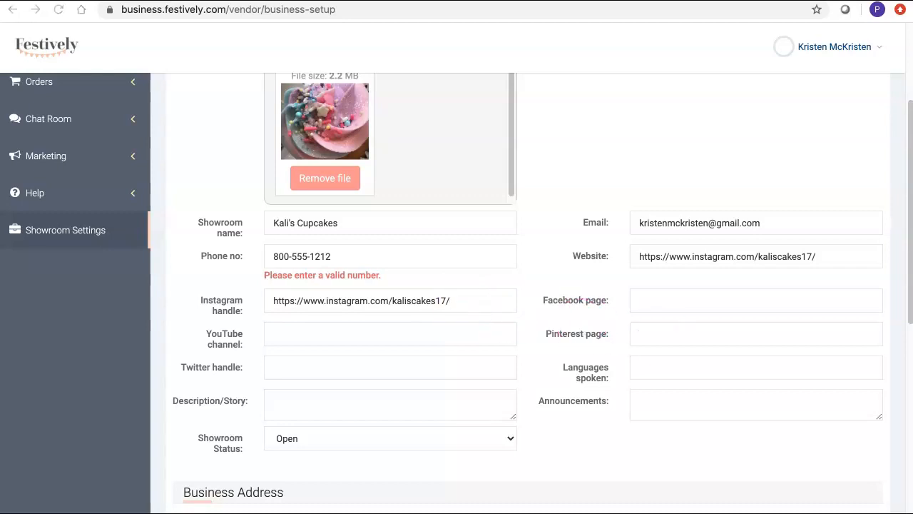
left_click(810, 307)
type("https://www.facebook.com/KalisCakes/")
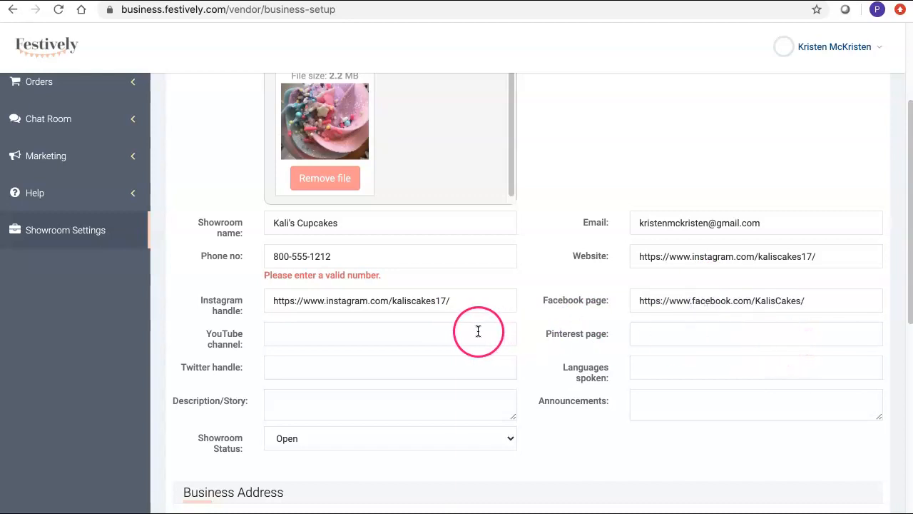
Step: Set the languages spoken to English & Spanish
scroll(496, 388, "down", 1)
left_click(428, 194)
left_click(644, 199)
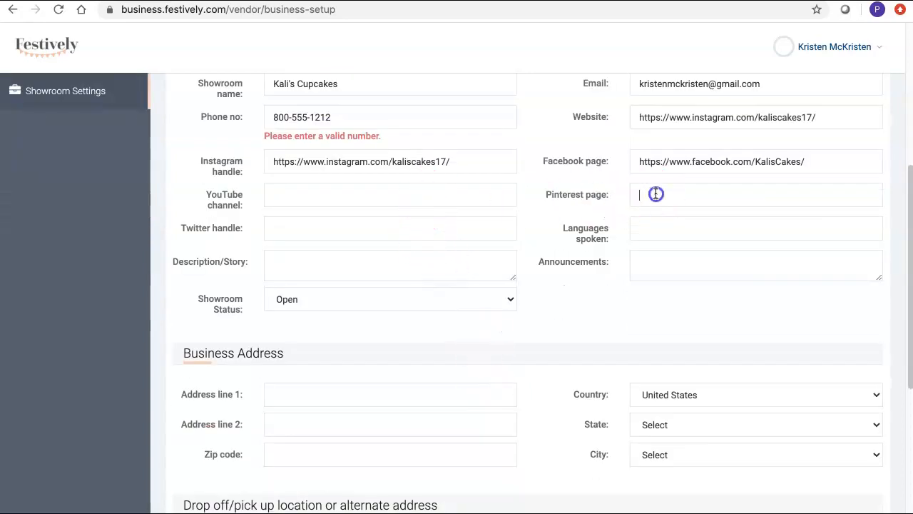
left_click(443, 229)
left_click(742, 226)
type("English & Spanish")
Step: Paste the bakery's story into the Description/Story box
left_click(360, 259)
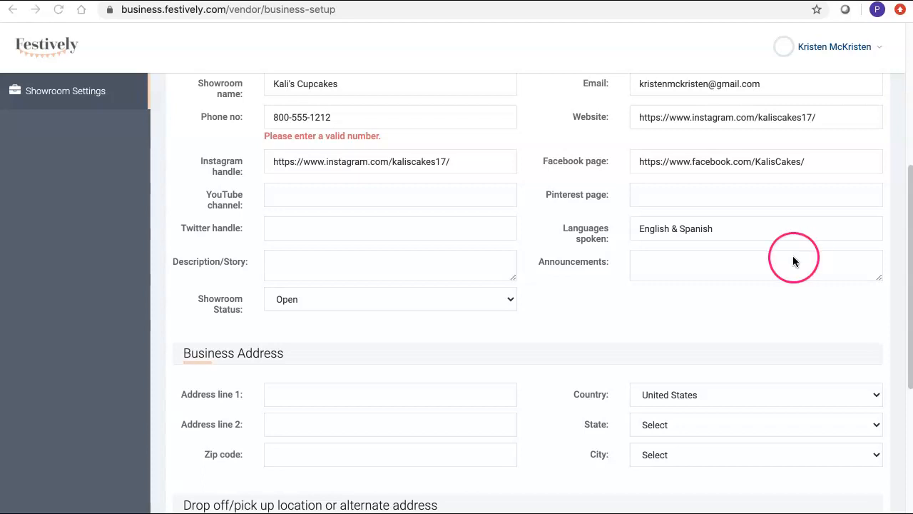
left_click(403, 266)
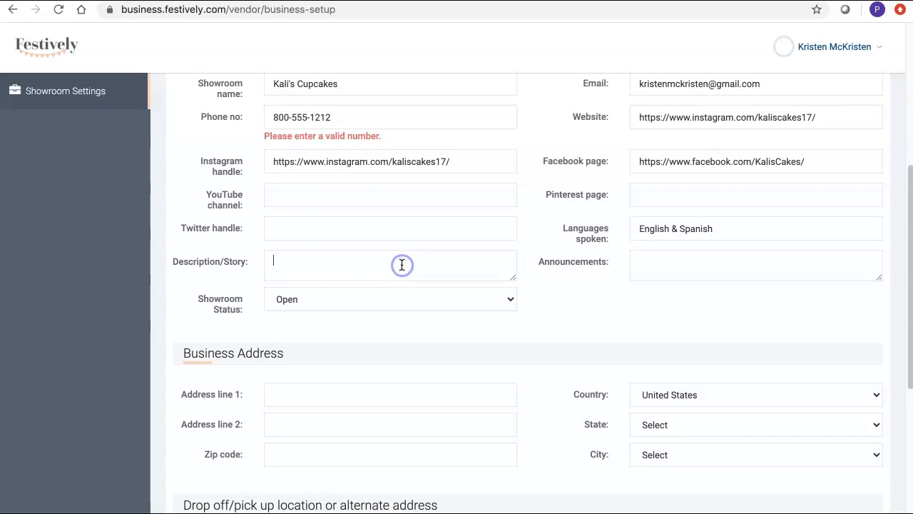
key("ctrl+v")
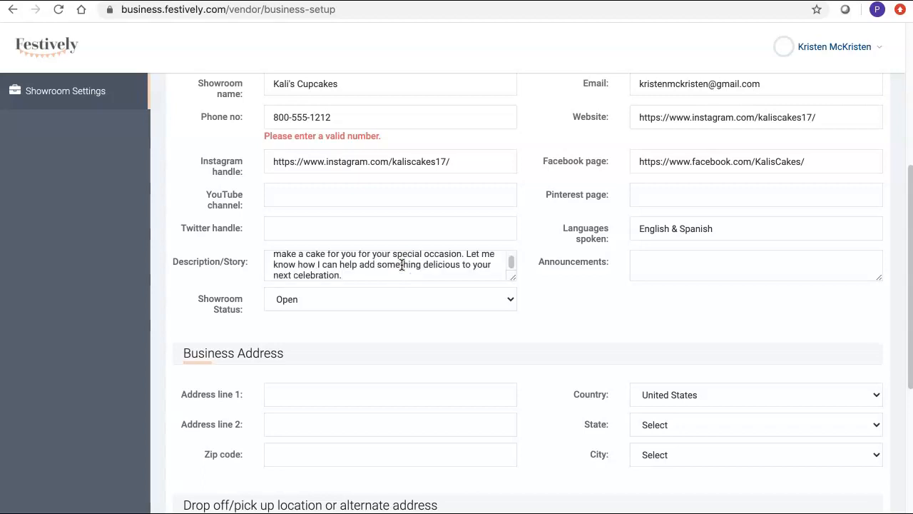
scroll(403, 265, "up", 5)
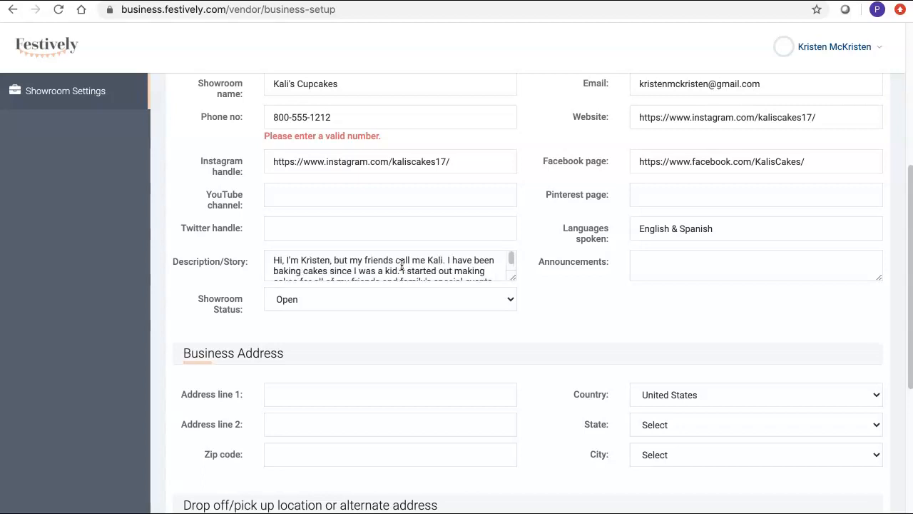
left_click(809, 308)
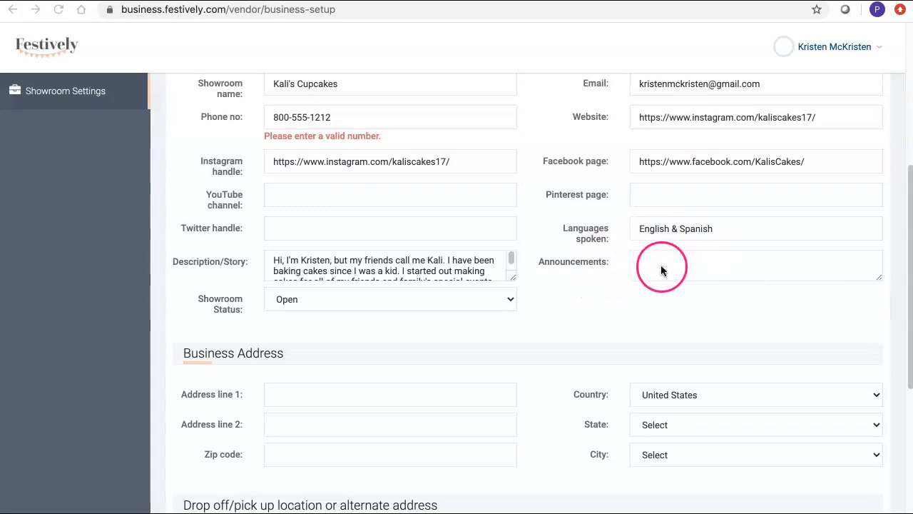
Step: Paste the new cake and cupcake flavors announcement into Announcements
scroll(663, 267, "up", 1)
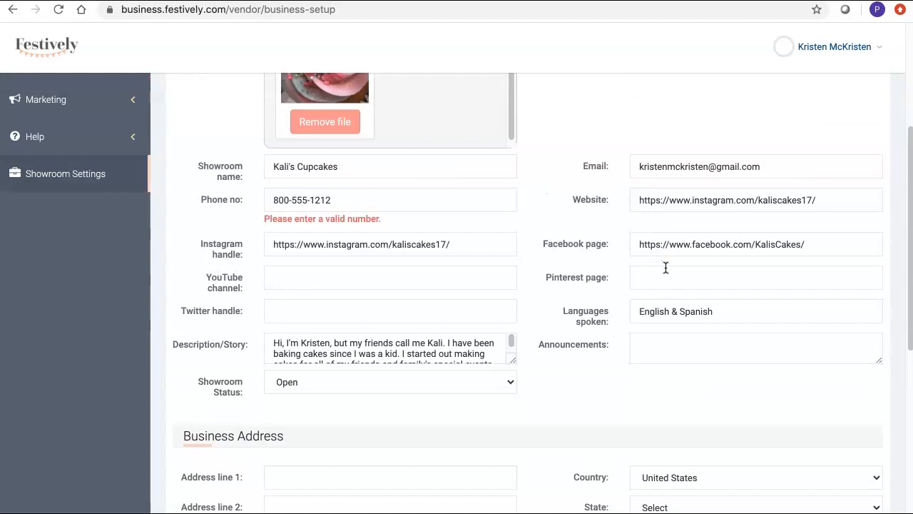
scroll(727, 293, "down", 1)
left_click(707, 323)
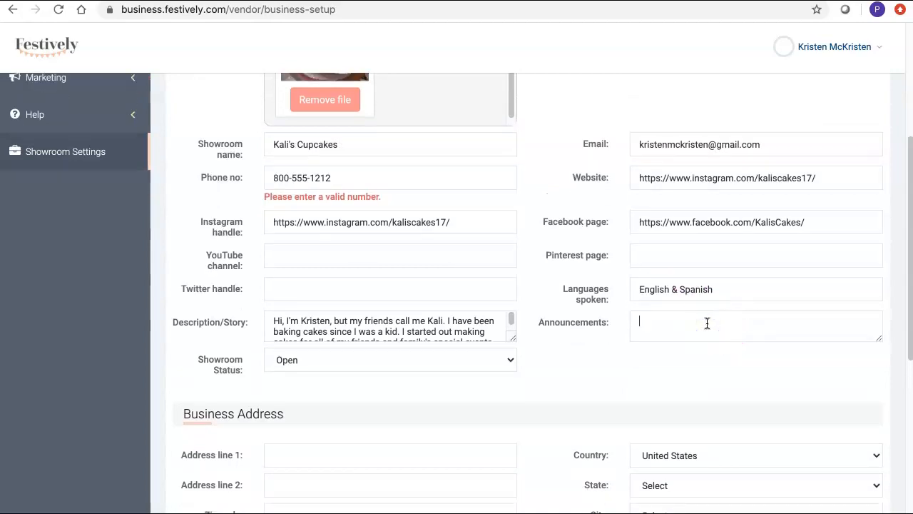
type("Just added three new flavors for cakes & cupcakes: Churro, Mint n Chip, and Peanut Butter & Jelly")
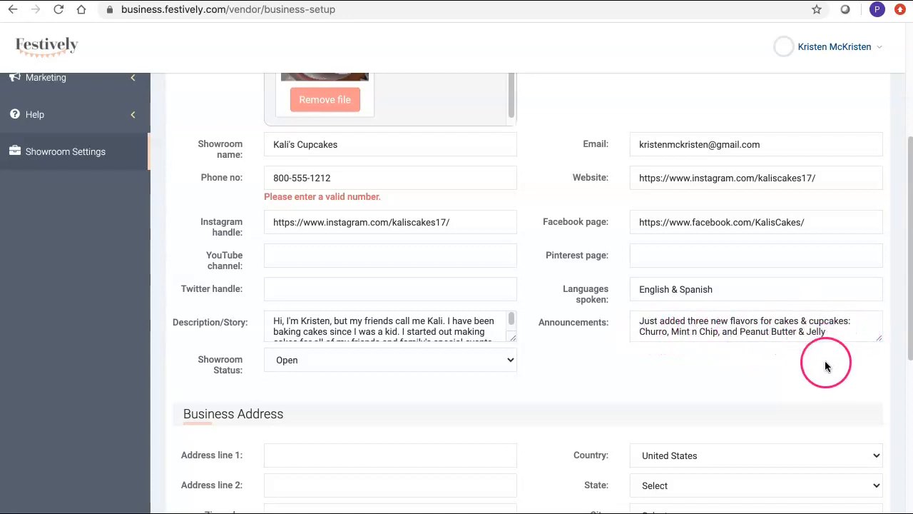
scroll(820, 366, "down", 2)
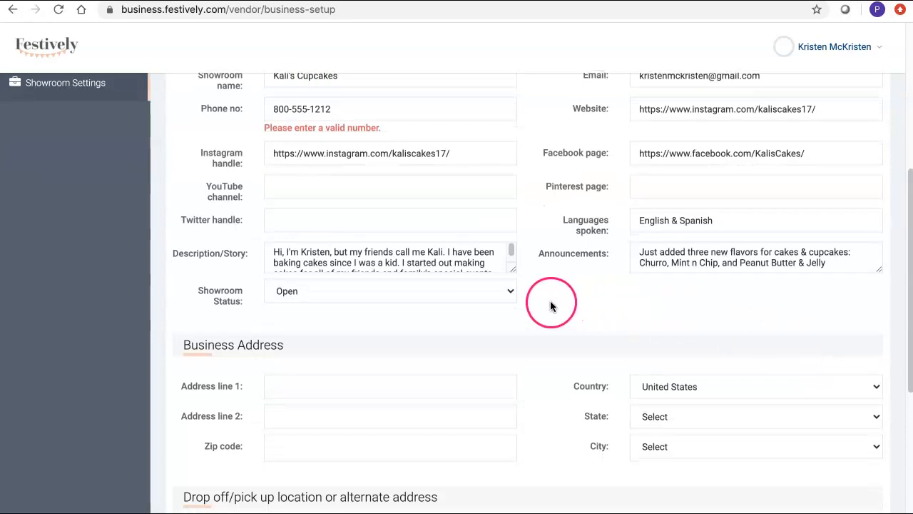
left_click(487, 292)
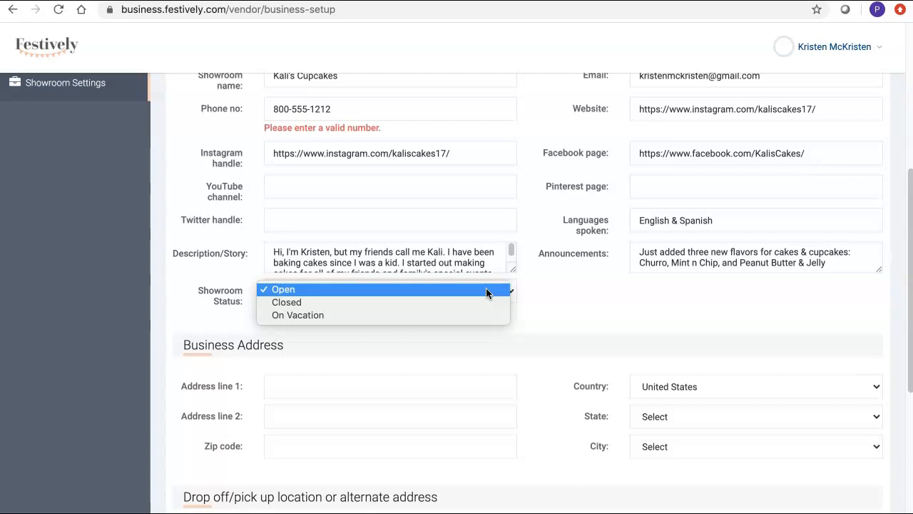
left_click(495, 300)
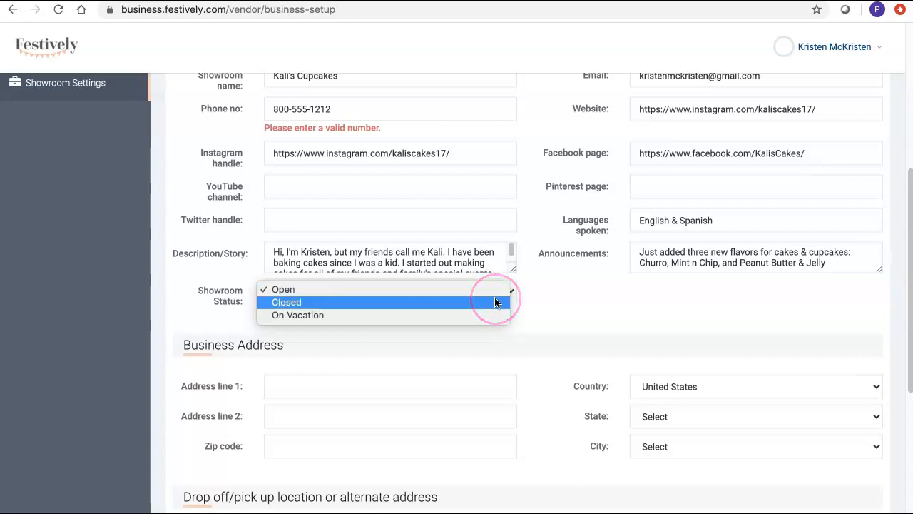
left_click(591, 323)
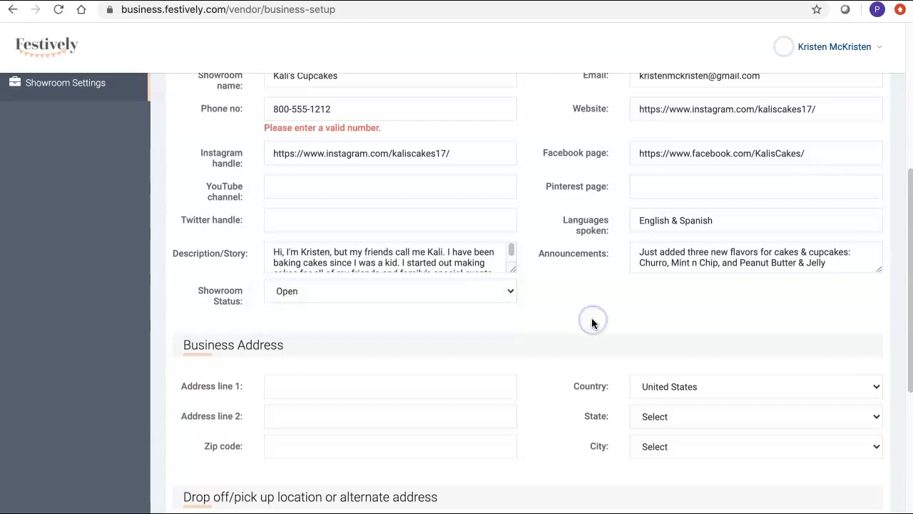
Step: Enter the business address line with state California and city Los Angeles
scroll(483, 185, "down", 4)
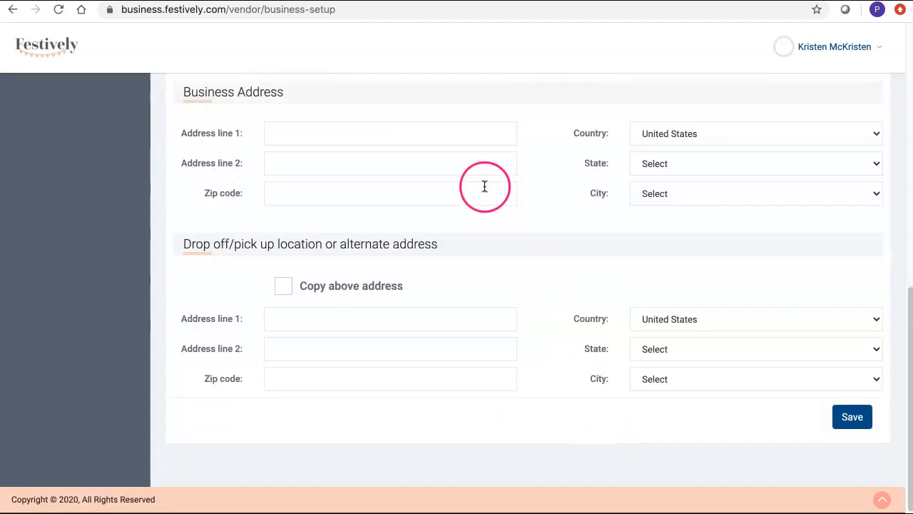
left_click(425, 133)
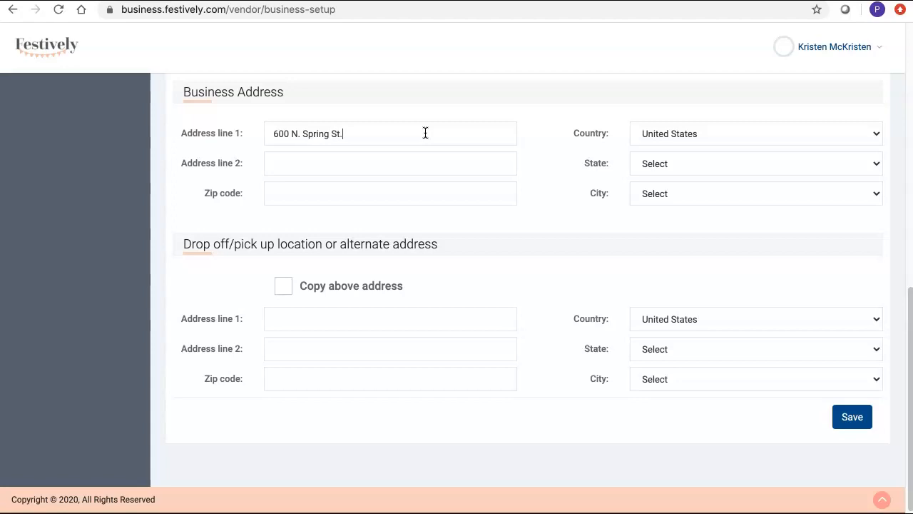
left_click(725, 163)
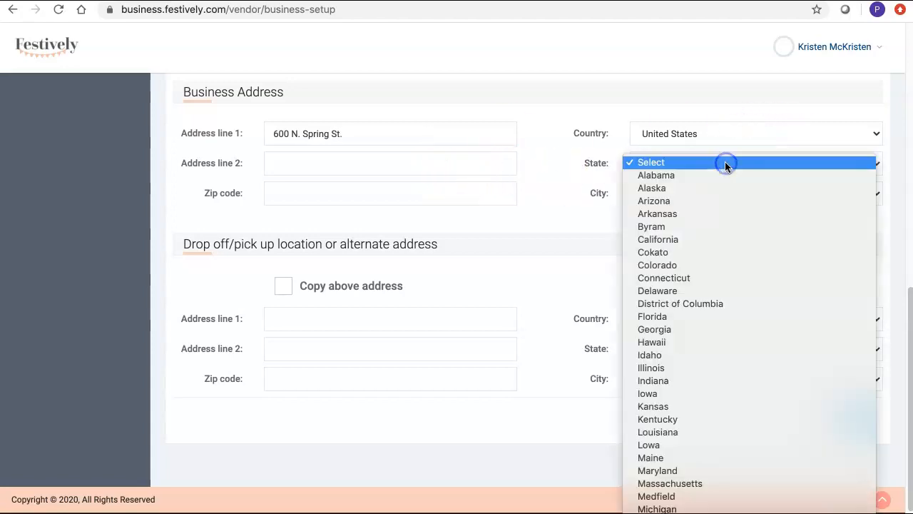
left_click(741, 239)
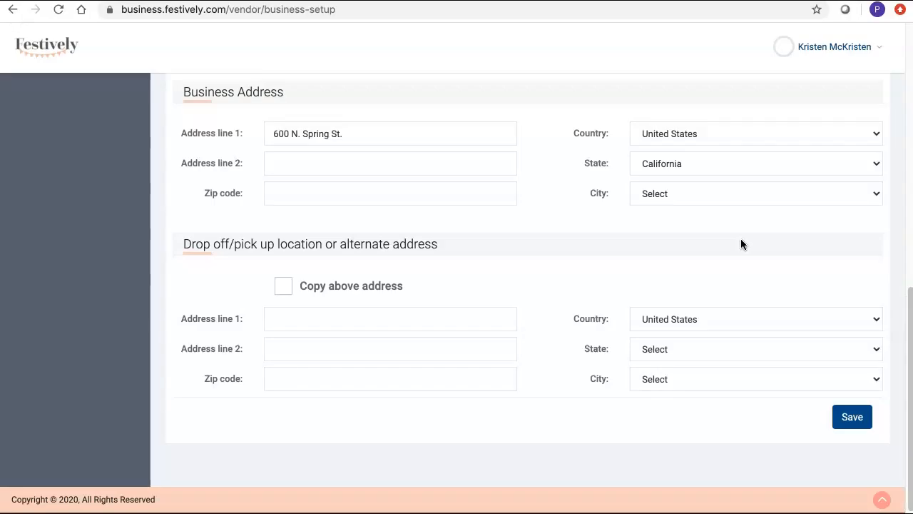
left_click_drag(726, 194, 769, 309)
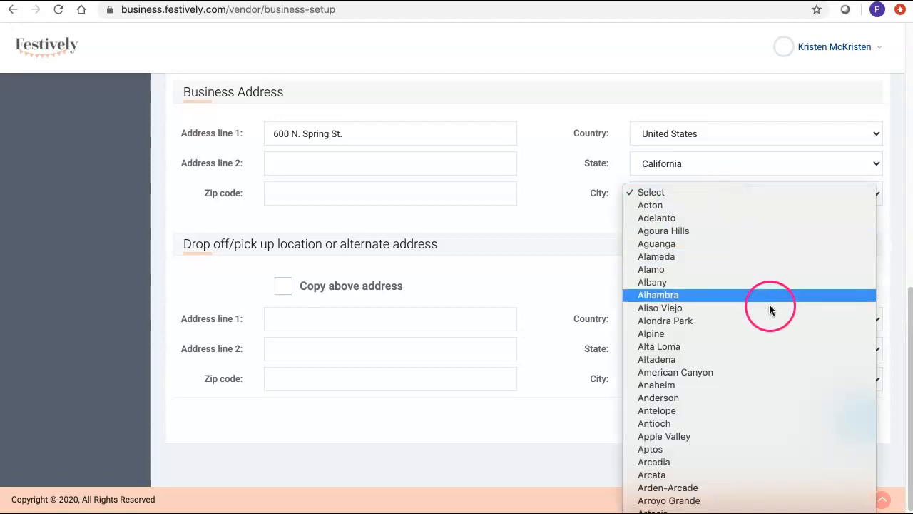
scroll(749, 428, "down", 10)
scroll(749, 257, "down", 15)
scroll(749, 257, "down", 20)
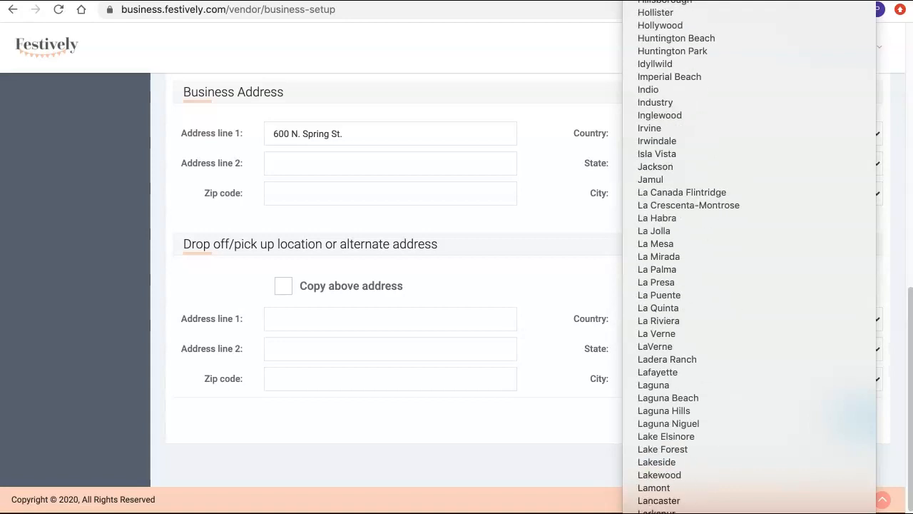
scroll(749, 257, "down", 3)
key("Return")
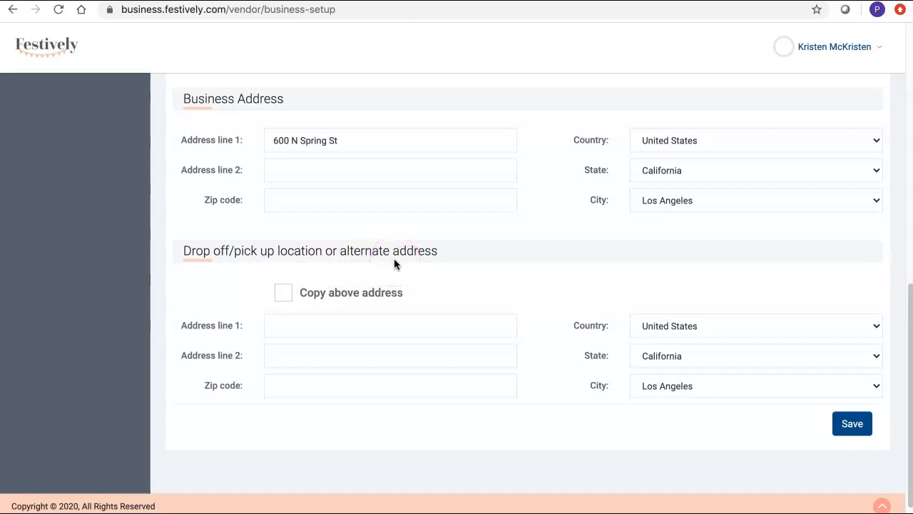
Step: Copy the business address to the drop-off location, fill the zip code, and save
left_click(283, 294)
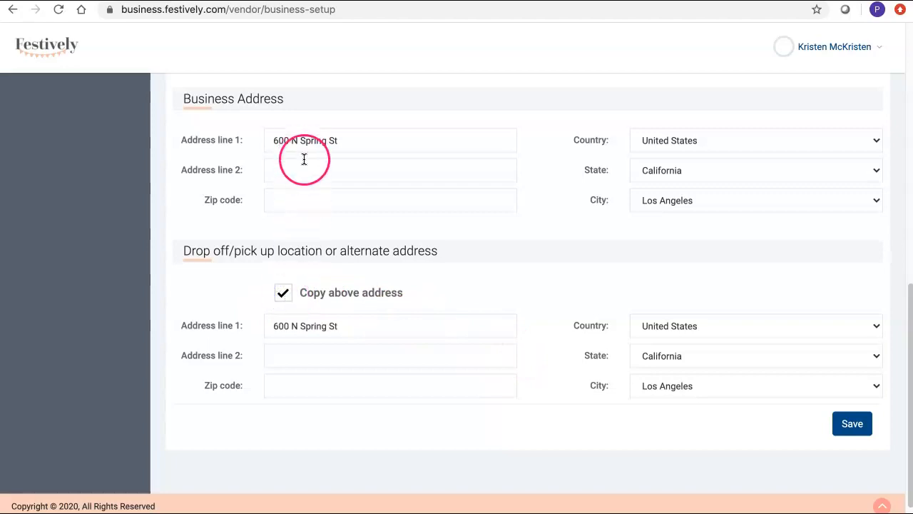
left_click(325, 200)
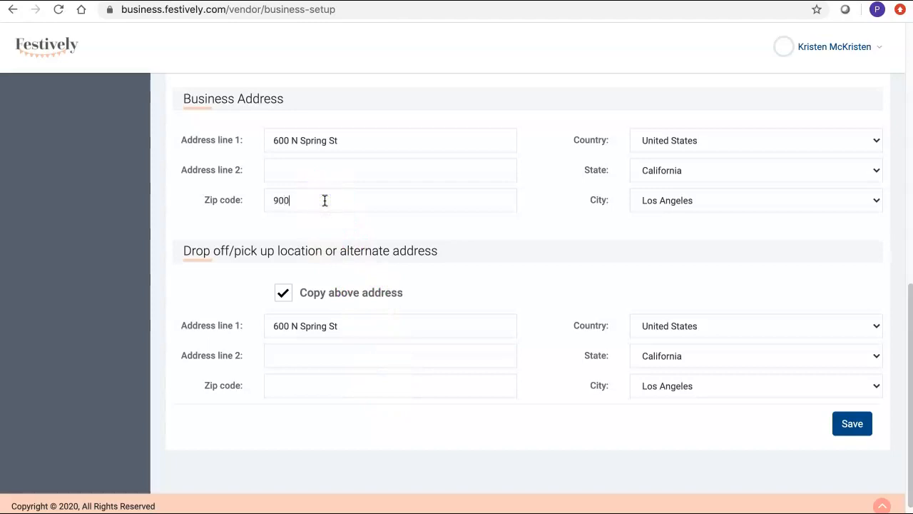
left_click(316, 465)
left_click(305, 390)
type("90012")
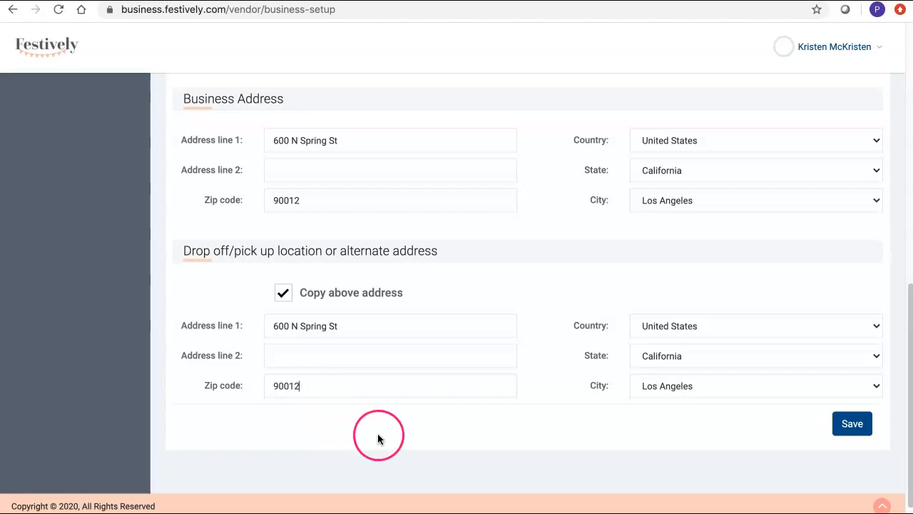
left_click(853, 423)
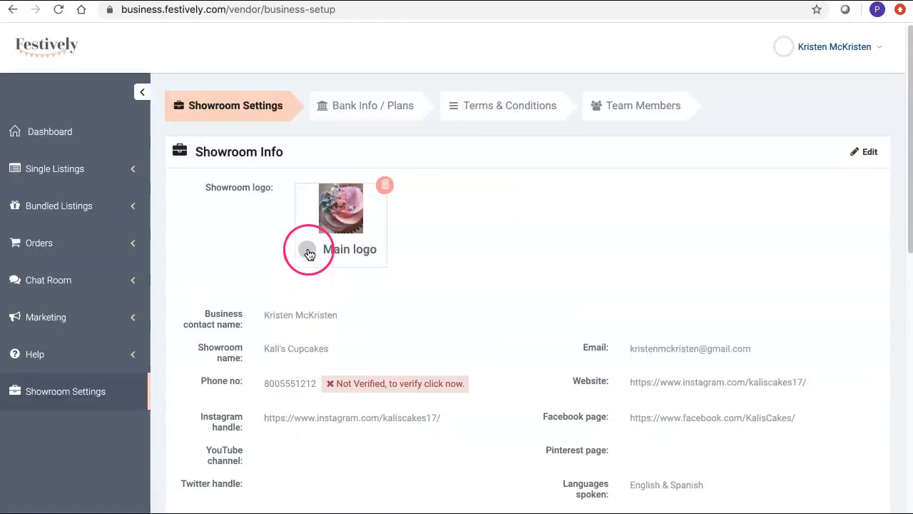
Step: Mark the uploaded cupcake photo as the Main logo
left_click(307, 251)
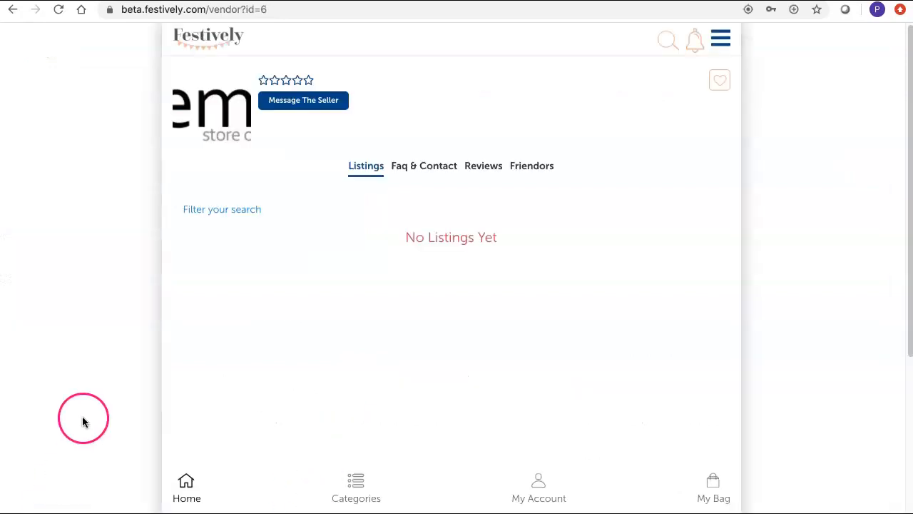
Step: Refresh the public showroom and check the saved contact and address details under Faq & Contact
left_click(59, 9)
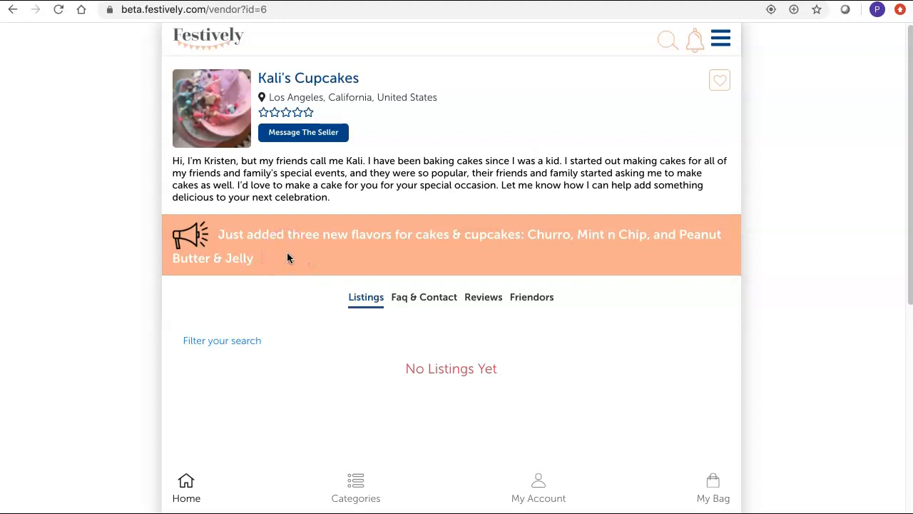
left_click(430, 302)
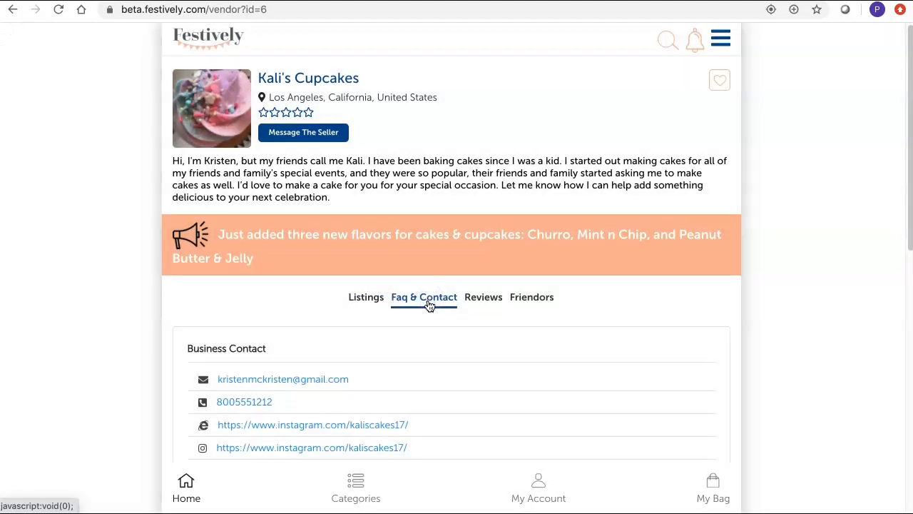
scroll(644, 424, "down", 1)
scroll(644, 424, "down", 3)
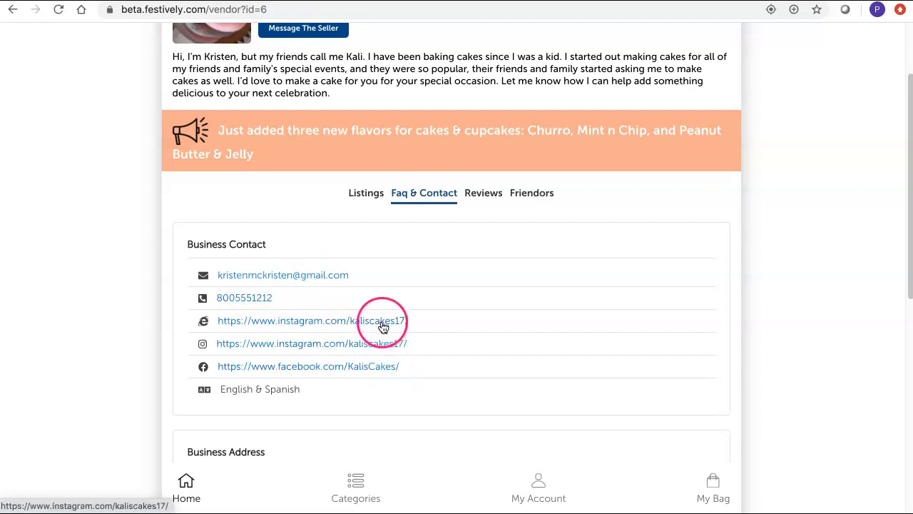
scroll(390, 374, "down", 3)
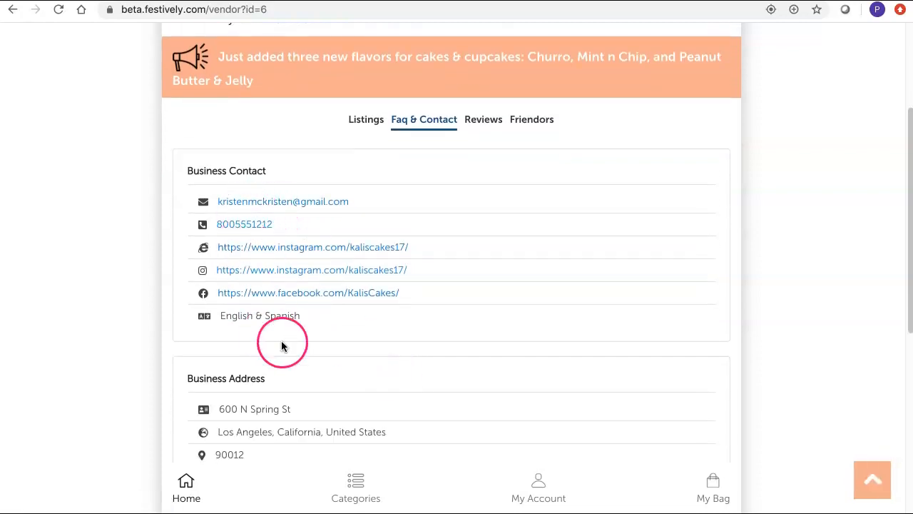
scroll(377, 363, "down", 5)
scroll(336, 317, "down", 1)
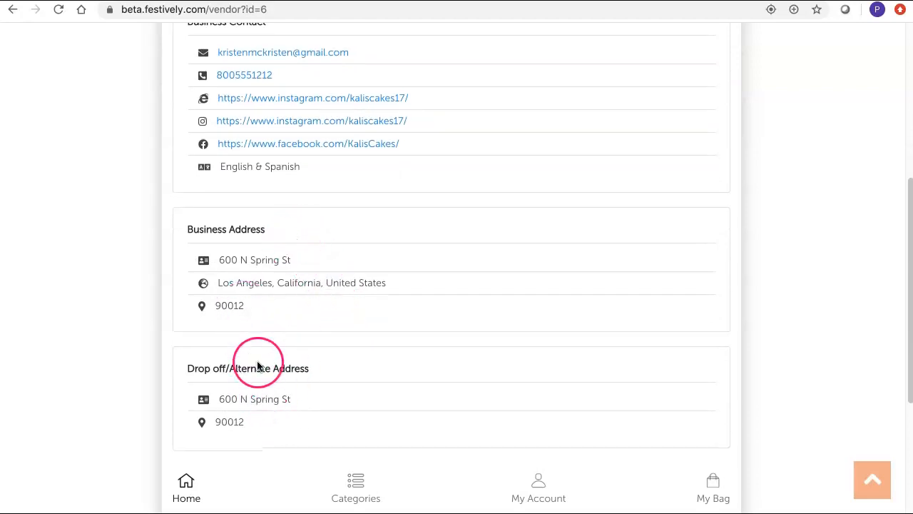
scroll(307, 434, "down", 1)
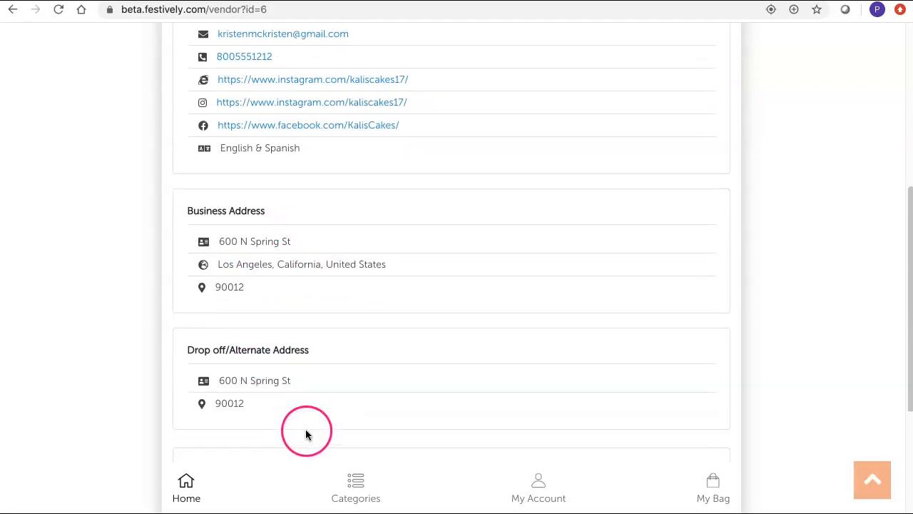
scroll(306, 432, "up", 10)
scroll(311, 417, "up", 3)
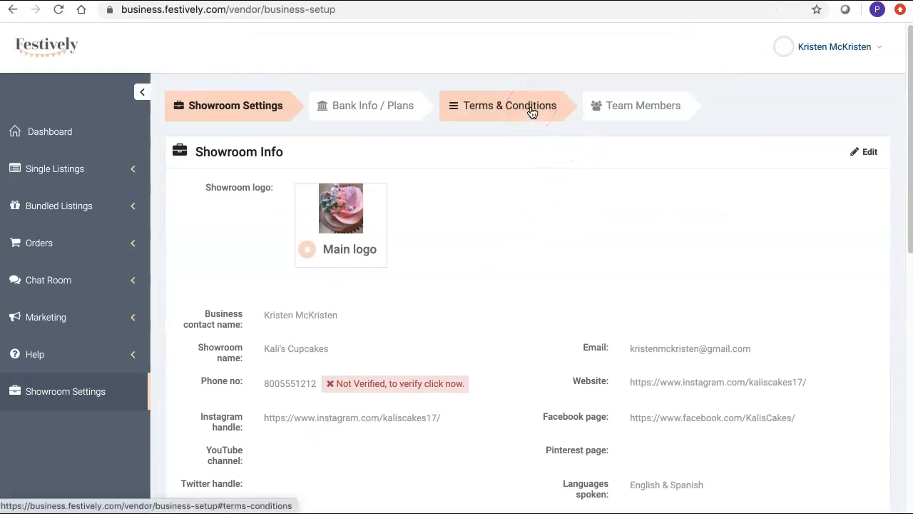
Step: Open the Terms & Conditions tab in Showroom Settings in edit mode
left_click(531, 113)
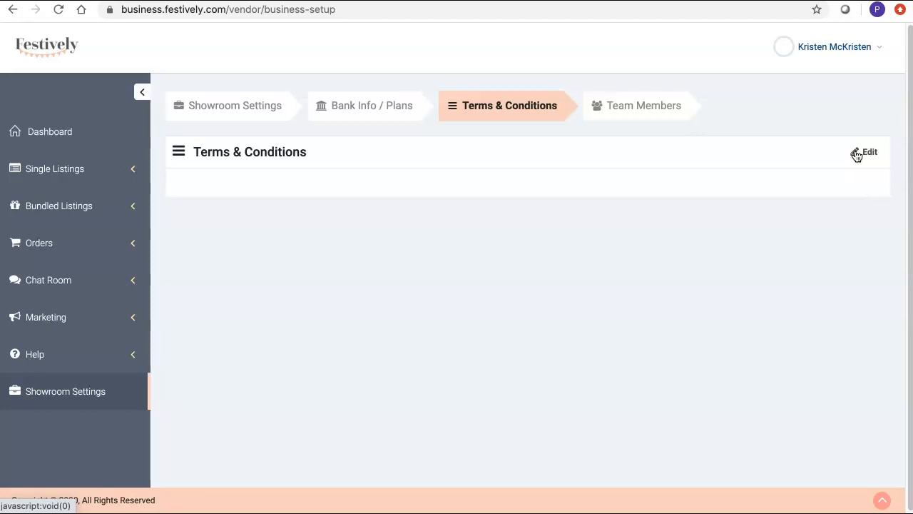
left_click(857, 154)
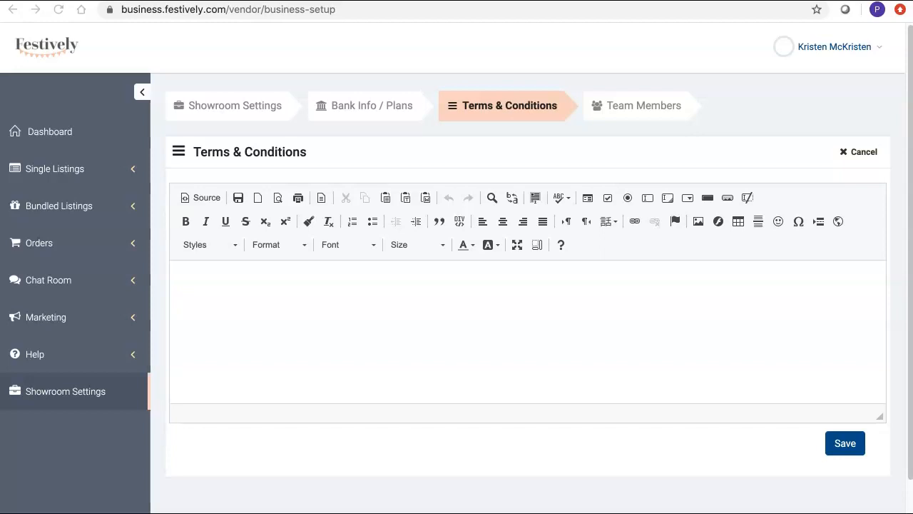
Step: Paste the prepared cupcake-shop terms text into the empty Terms & Conditions editor
left_click(510, 304)
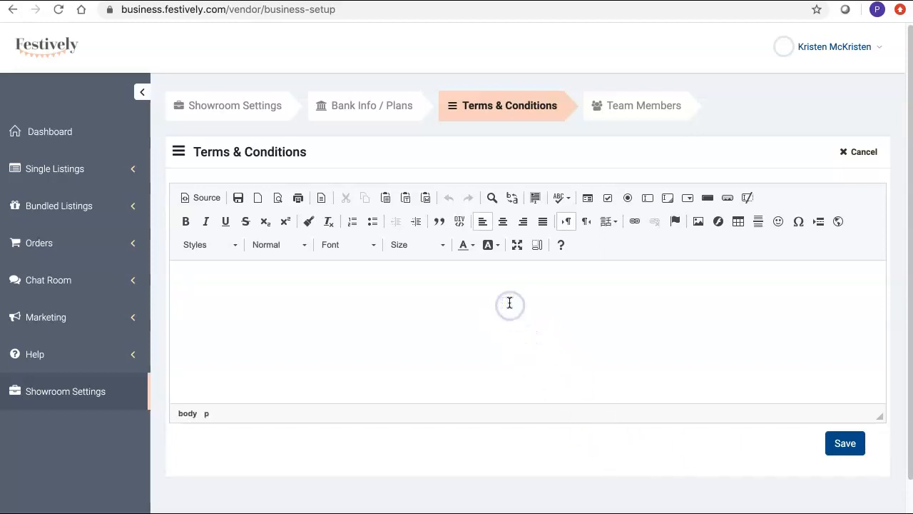
key("ctrl+v")
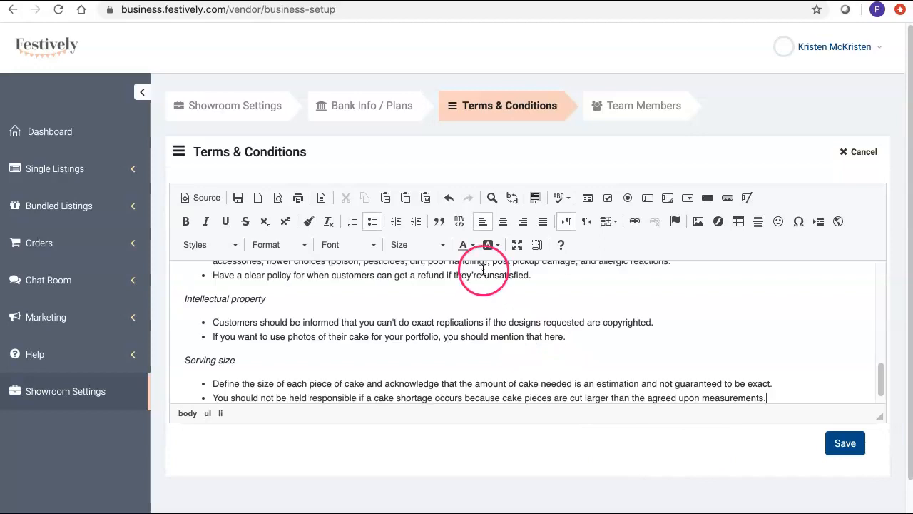
scroll(489, 316, "up", 10)
scroll(490, 325, "up", 3)
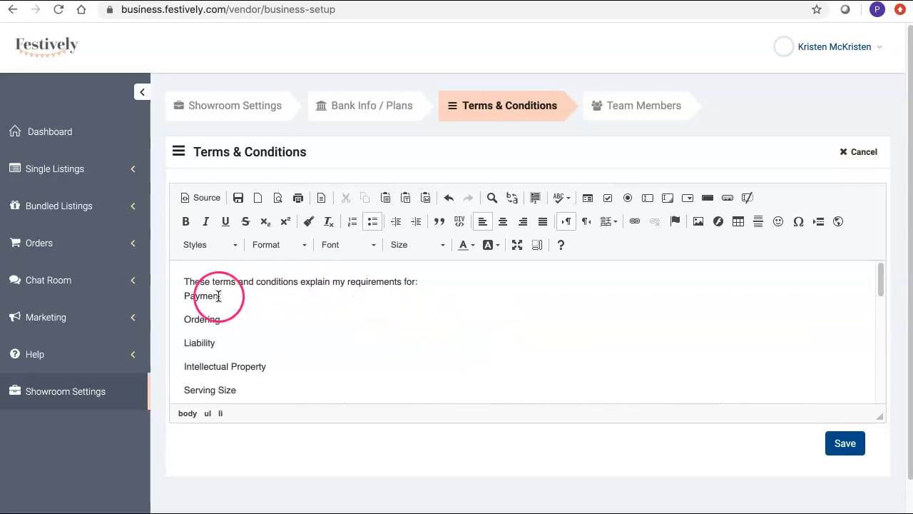
Step: Make the Payment through Serving Size lines a bulleted list and remove the blank lines below it
left_click_drag(189, 295, 234, 328)
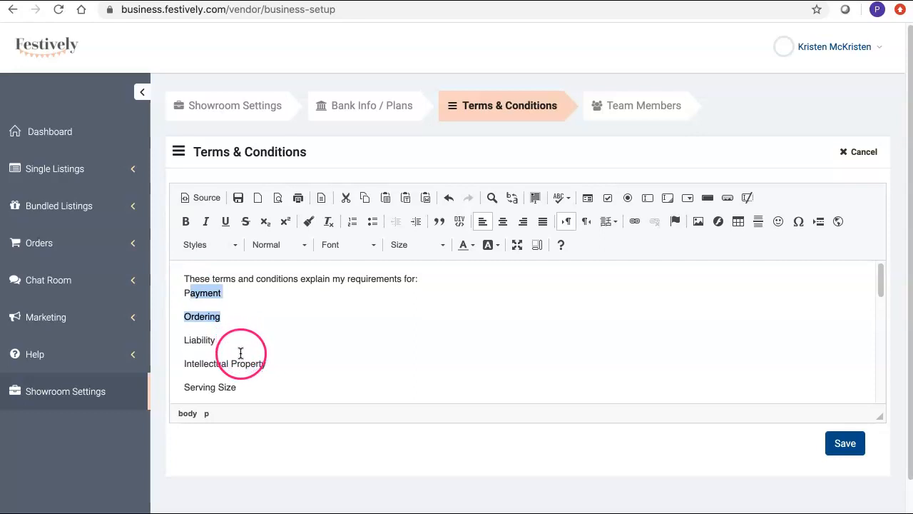
scroll(238, 350, "down", 2)
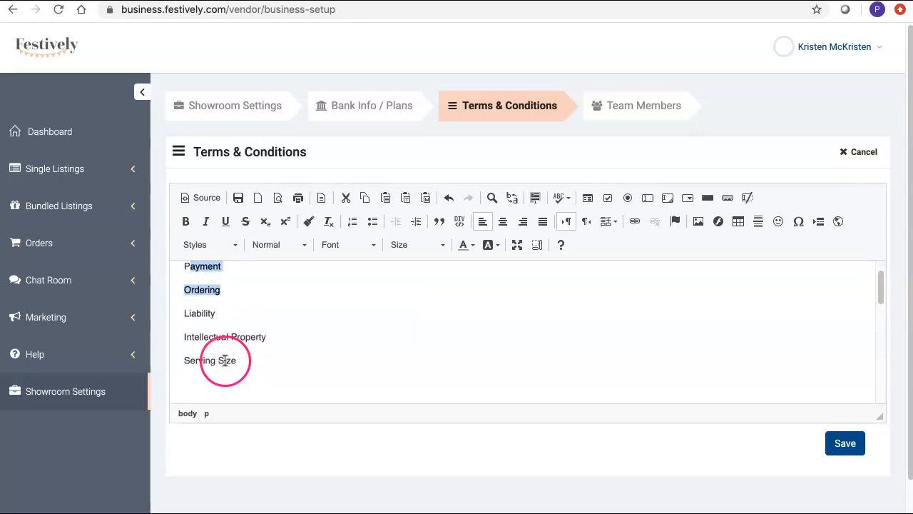
left_click(221, 359, "shift")
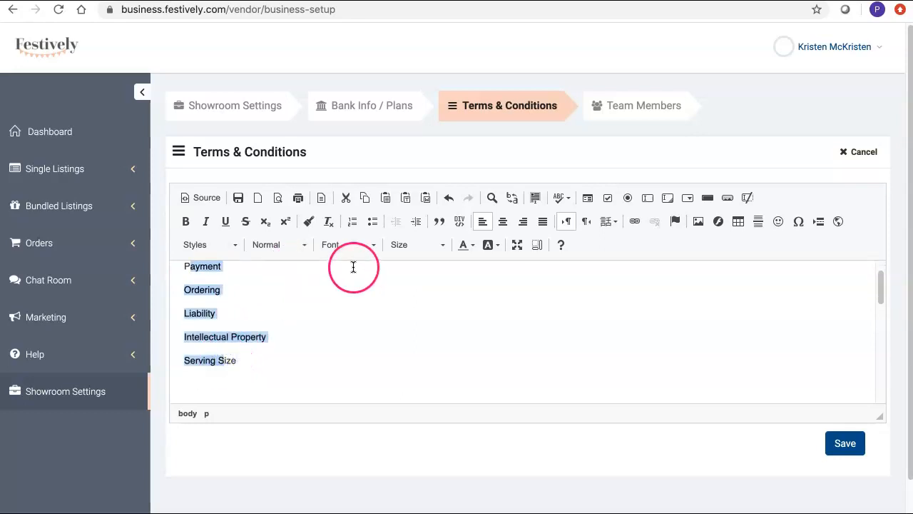
left_click(371, 221)
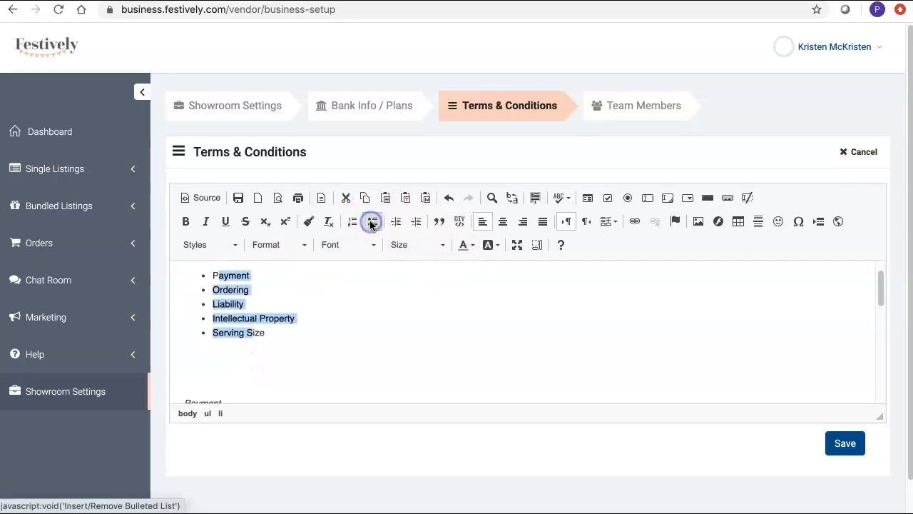
left_click(314, 369)
key("BackSpace")
key("BackSpace")
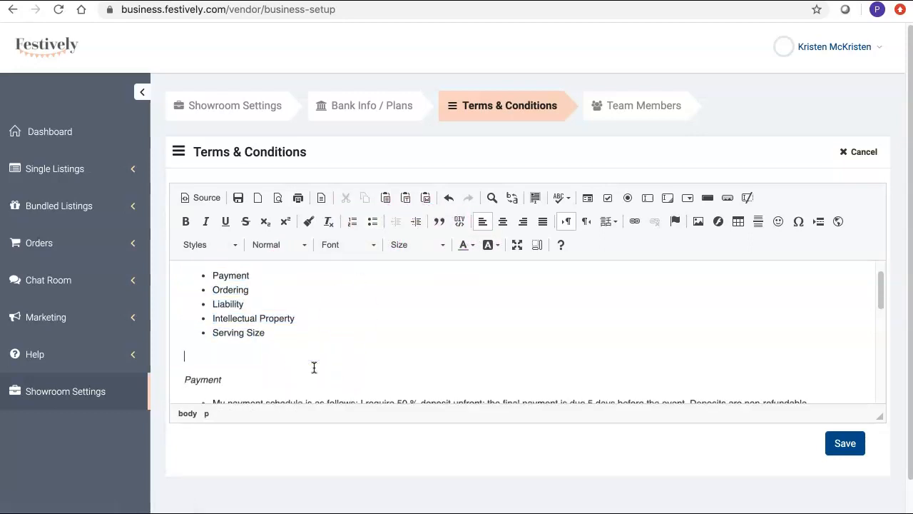
left_click_drag(223, 356, 178, 356)
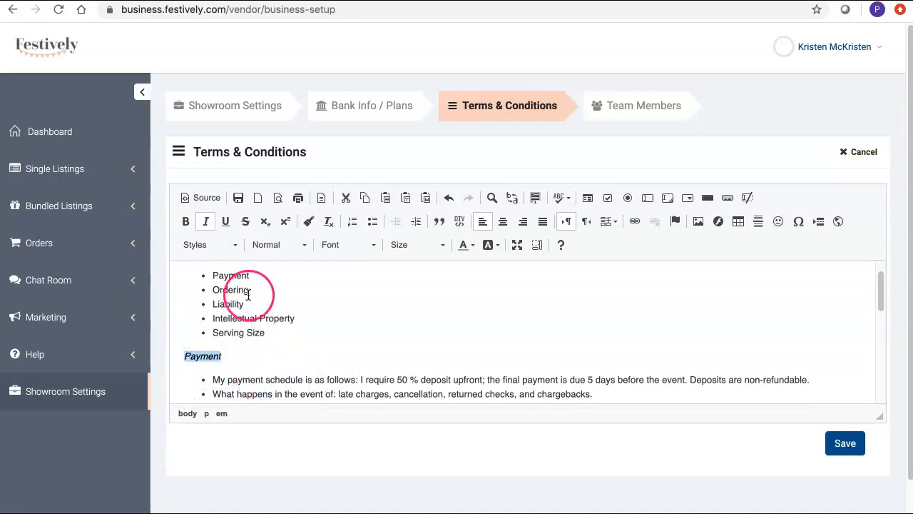
scroll(286, 374, "down", 2)
scroll(285, 374, "up", 3)
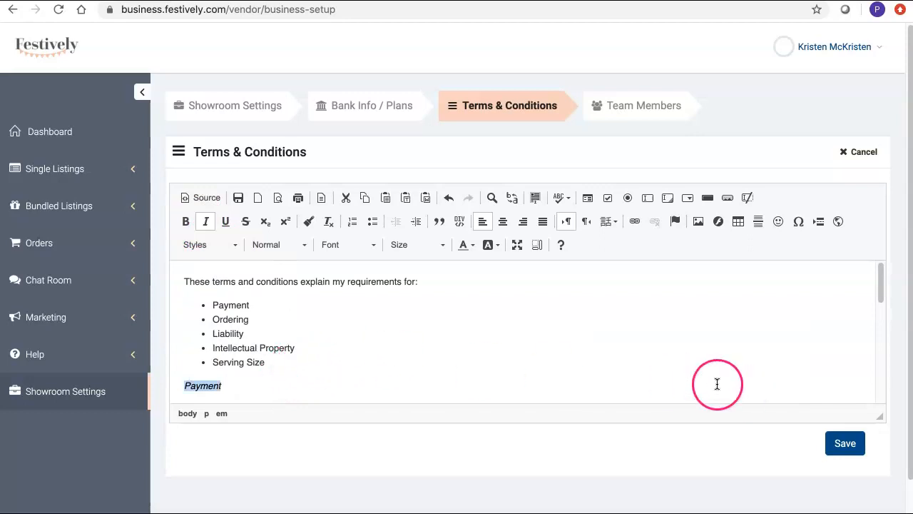
Step: Save the formatted Terms & Conditions and review the saved sections
left_click(851, 444)
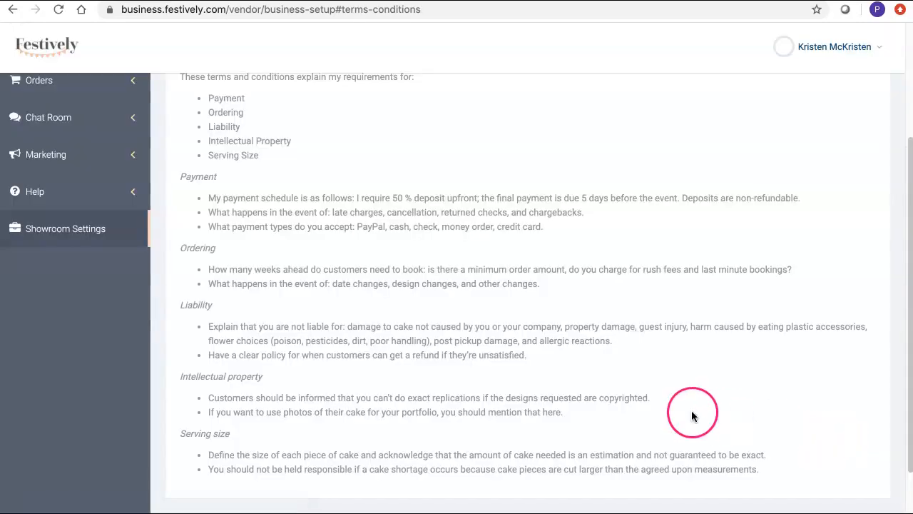
scroll(632, 402, "up", 3)
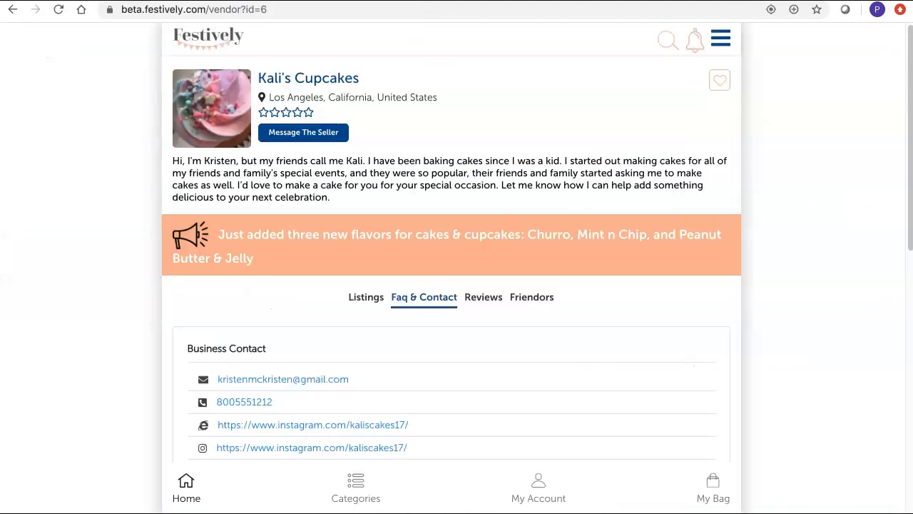
Step: Reload Kali's Cupcakes' public showroom and open its Faq & Contact tab
left_click(58, 10)
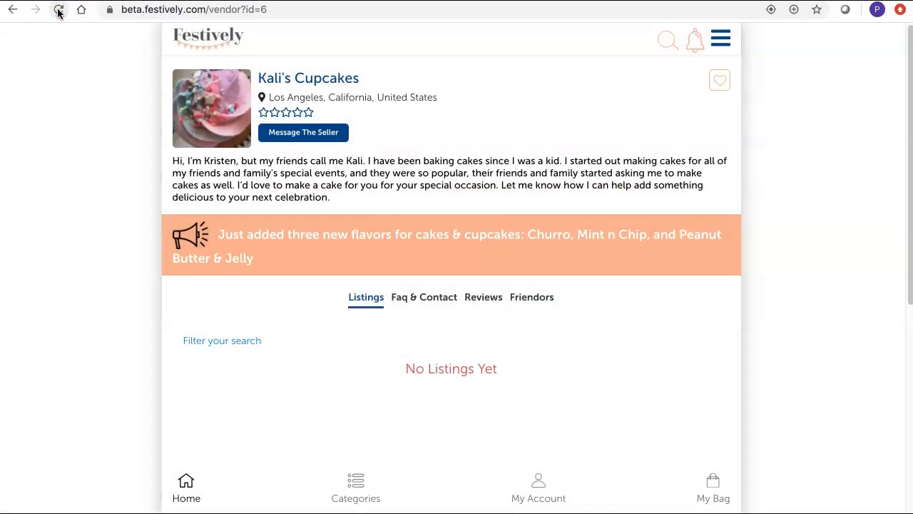
left_click(428, 300)
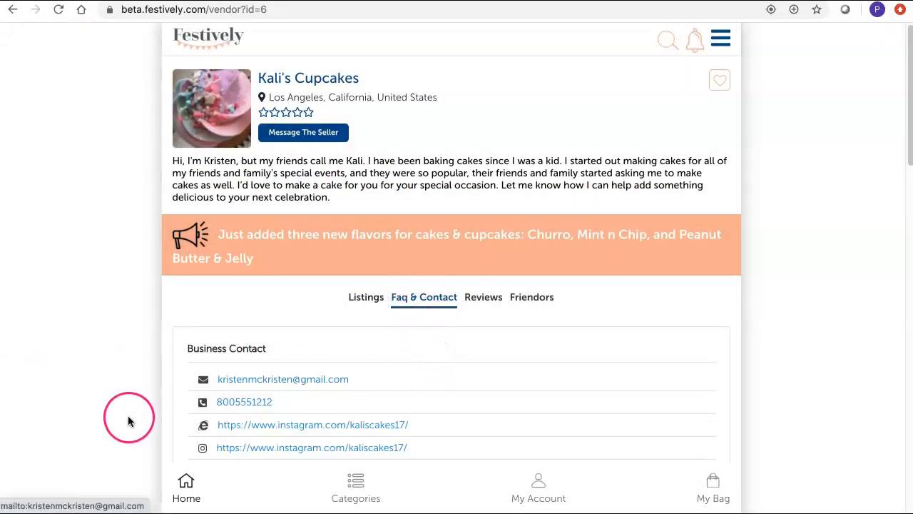
scroll(128, 421, "down", 5)
scroll(128, 417, "down", 5)
Step: Scroll through the saved Terms & Conditions shown on the public showroom
left_click(411, 388)
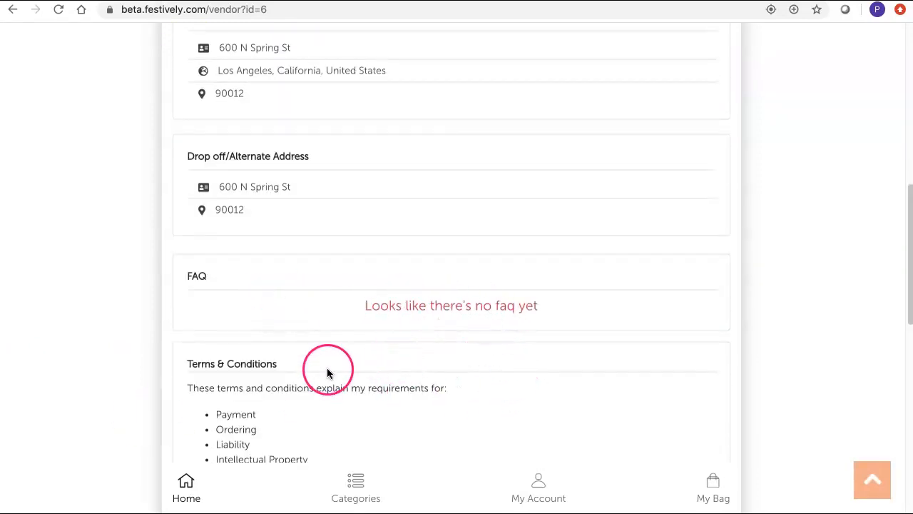
scroll(327, 373, "down", 4)
scroll(323, 372, "down", 7)
scroll(325, 387, "down", 1)
scroll(325, 387, "up", 6)
scroll(326, 387, "up", 8)
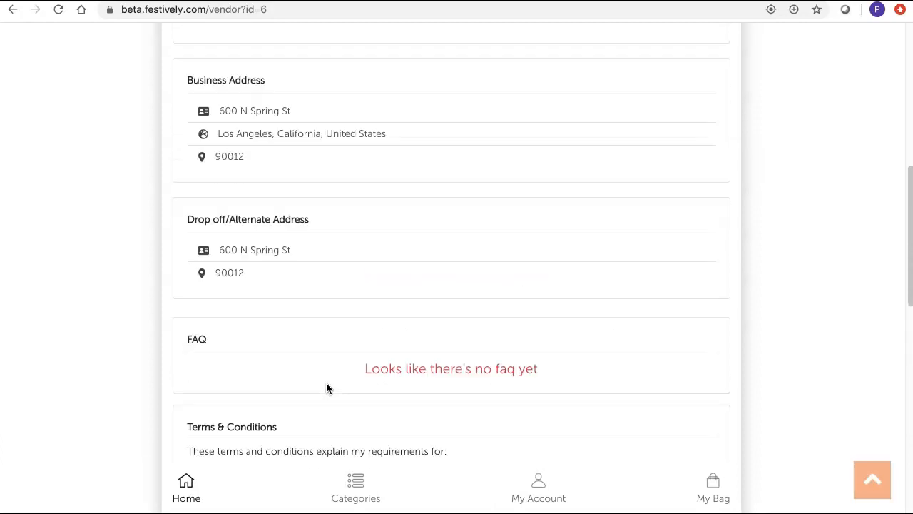
scroll(326, 384, "up", 8)
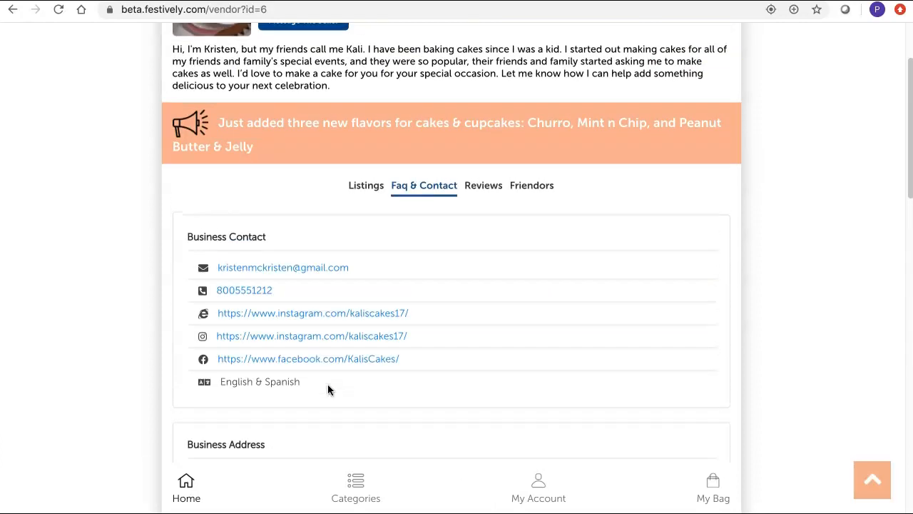
scroll(328, 388, "up", 3)
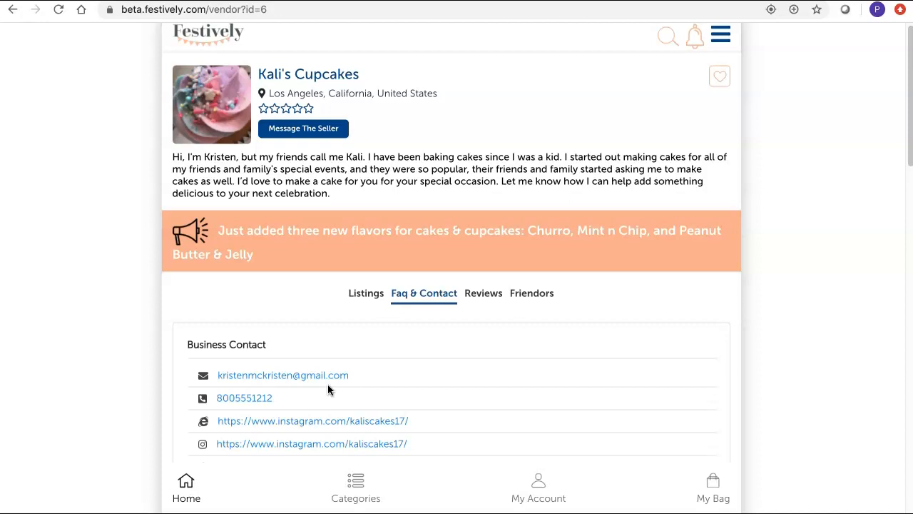
scroll(328, 384, "up", 1)
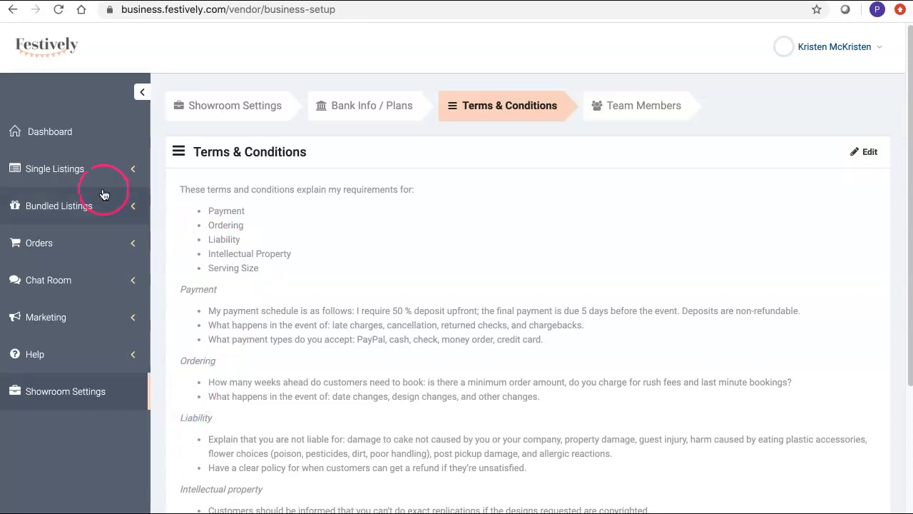
Step: Go to Help > FAQ to manage the vendor FAQs
left_click(72, 359)
scroll(72, 360, "down", 3)
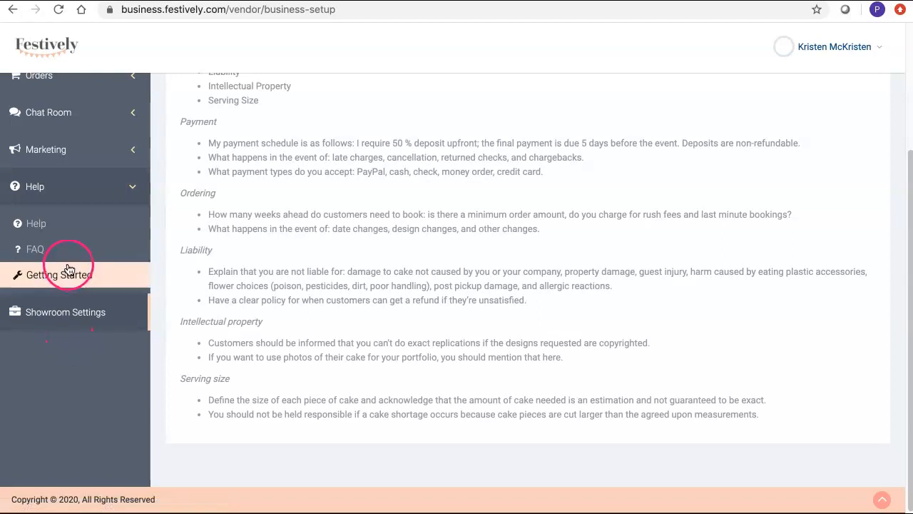
left_click(67, 256)
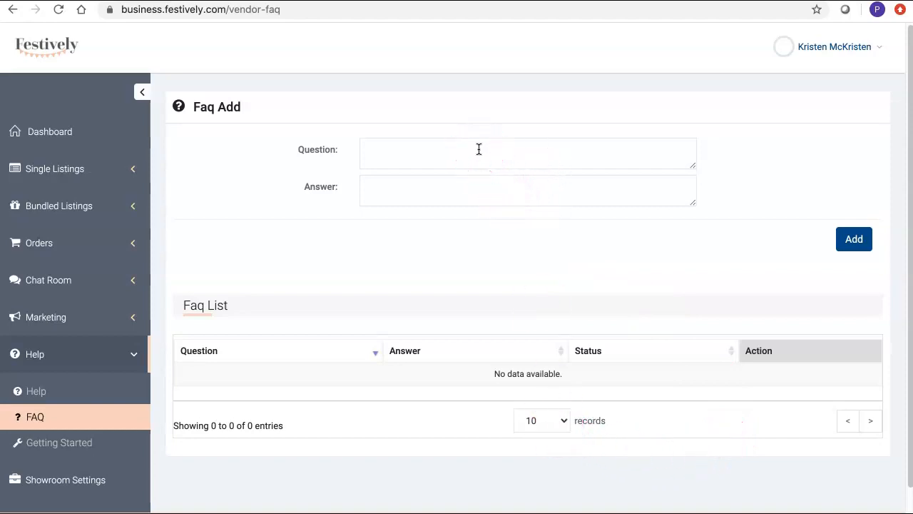
Step: Enter 'What is your cancellation policy?' as the question with the non-refundable-deposit answer
left_click(384, 156)
type("What is your cancellation policy?")
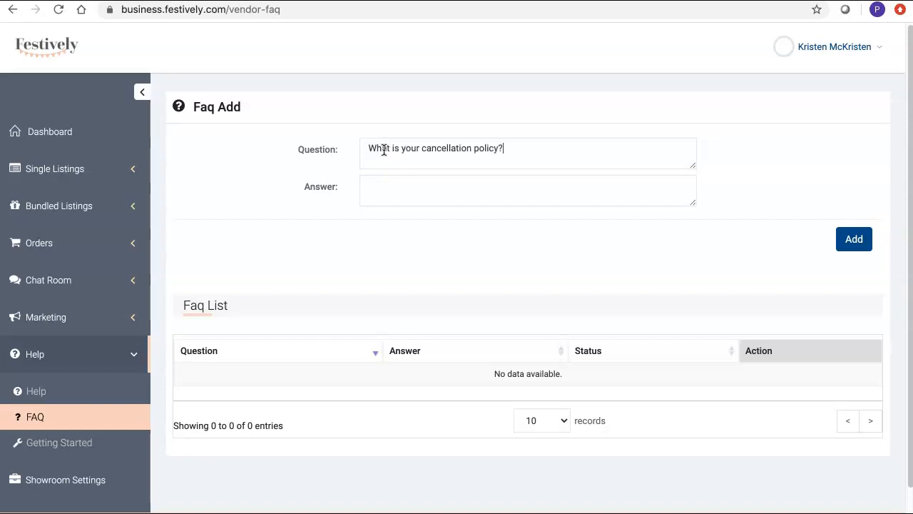
left_click(530, 163)
key("ctrl+v")
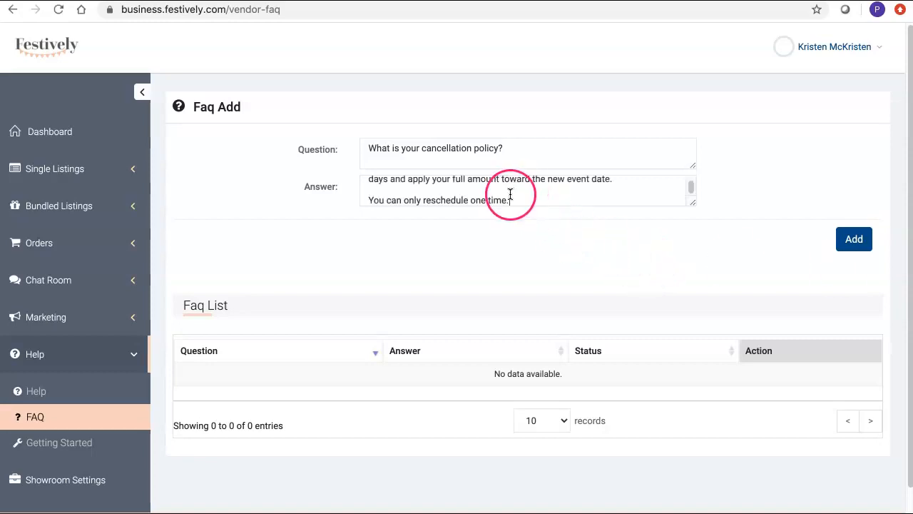
scroll(511, 192, "up", 3)
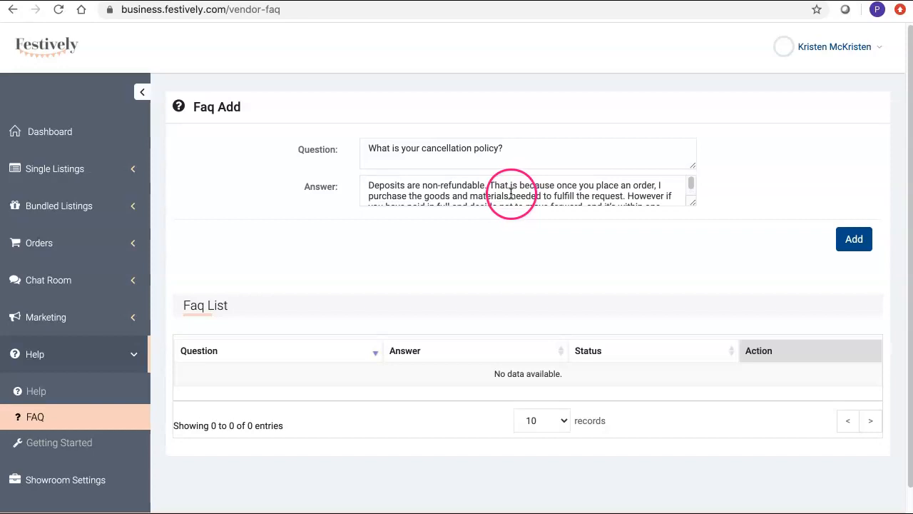
left_click(547, 184)
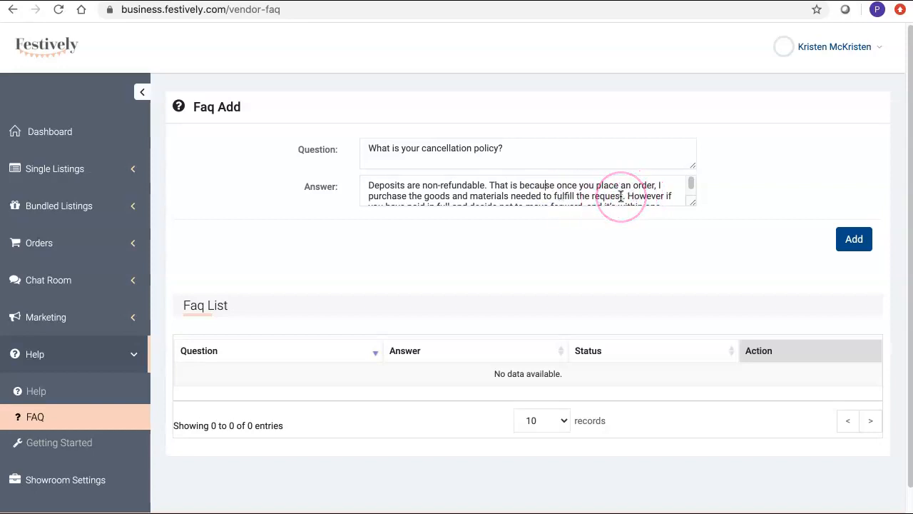
scroll(620, 196, "down", 1)
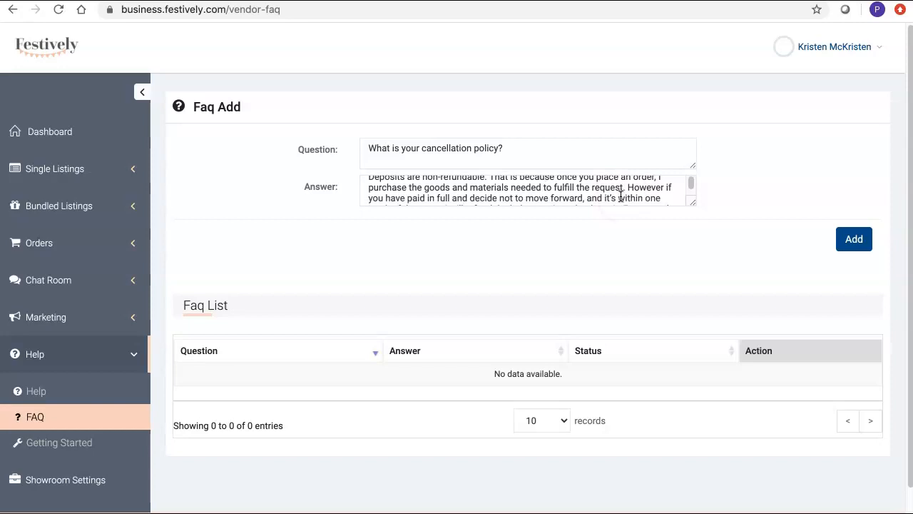
scroll(621, 196, "down", 3)
scroll(622, 195, "up", 3)
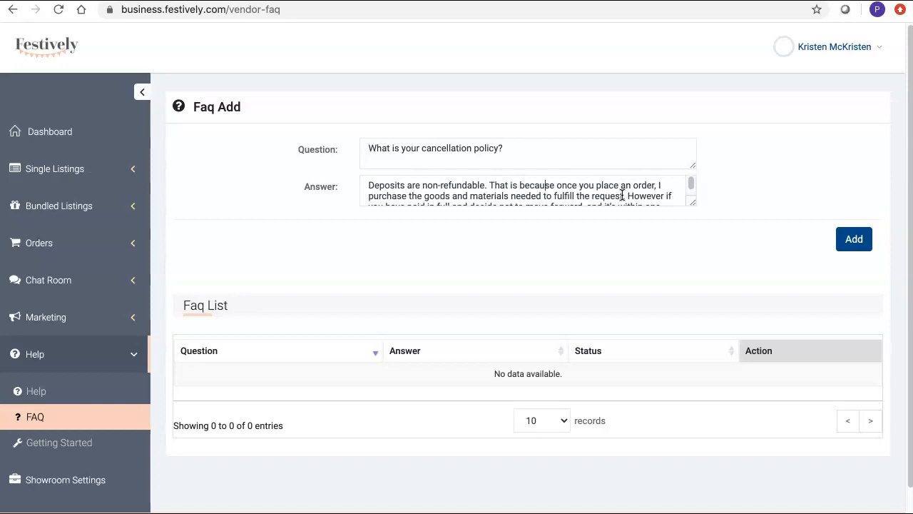
Step: Add the cancellation-policy FAQ, dismiss the confirmation, and switch its status to Active
left_click(854, 241)
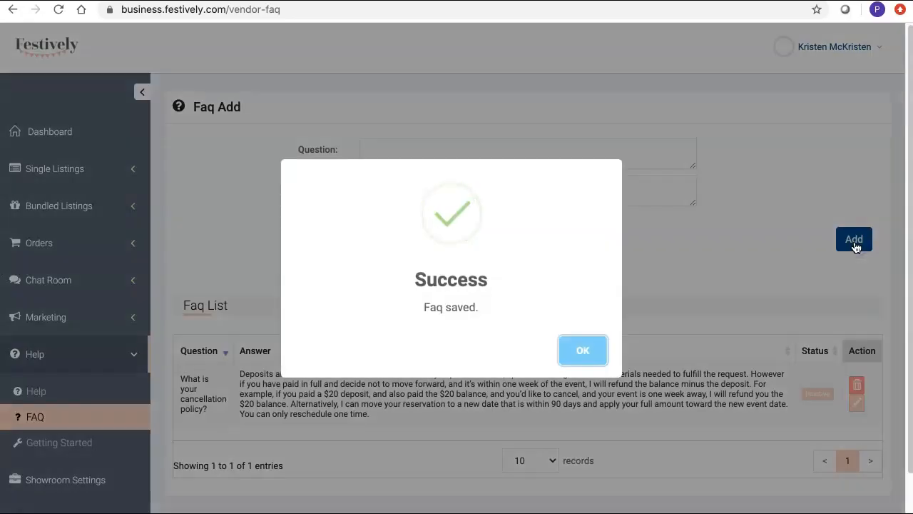
left_click(592, 350)
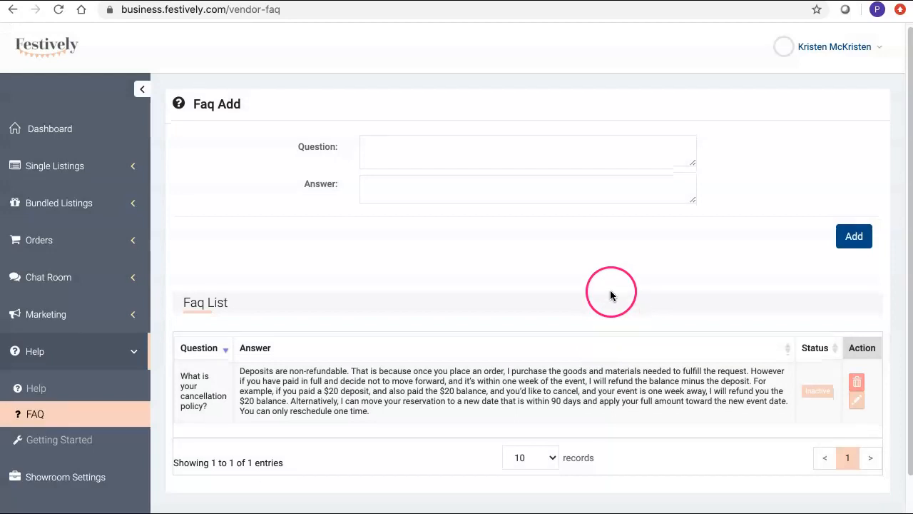
scroll(610, 292, "down", 1)
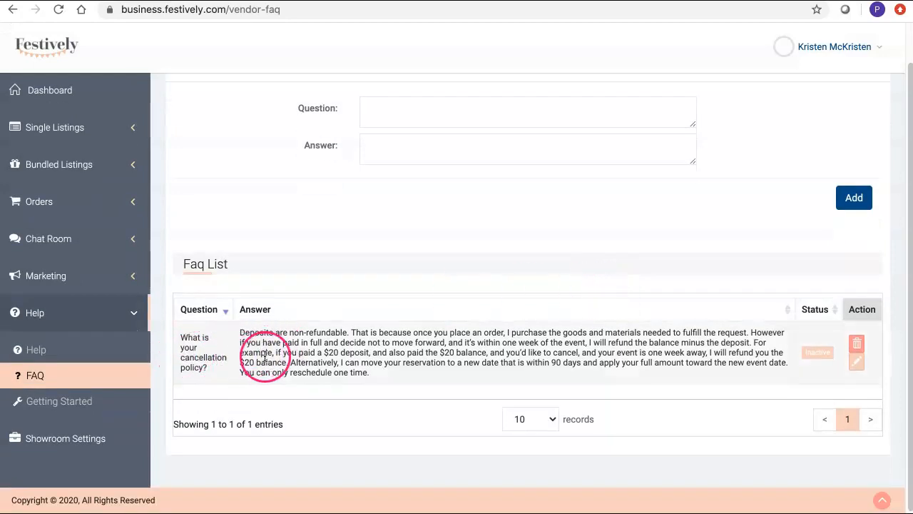
left_click(817, 354)
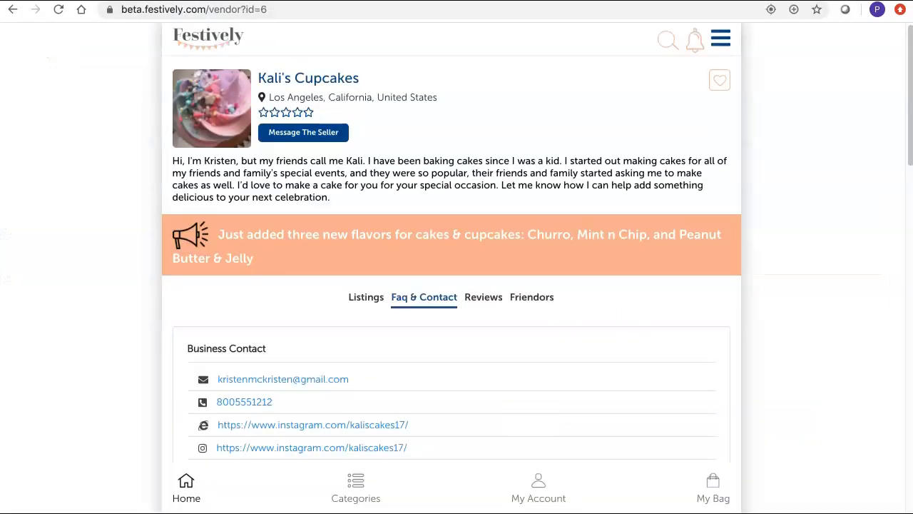
Step: Reload the public showroom, open Faq & Contact, and scroll to the FAQ section
left_click(59, 10)
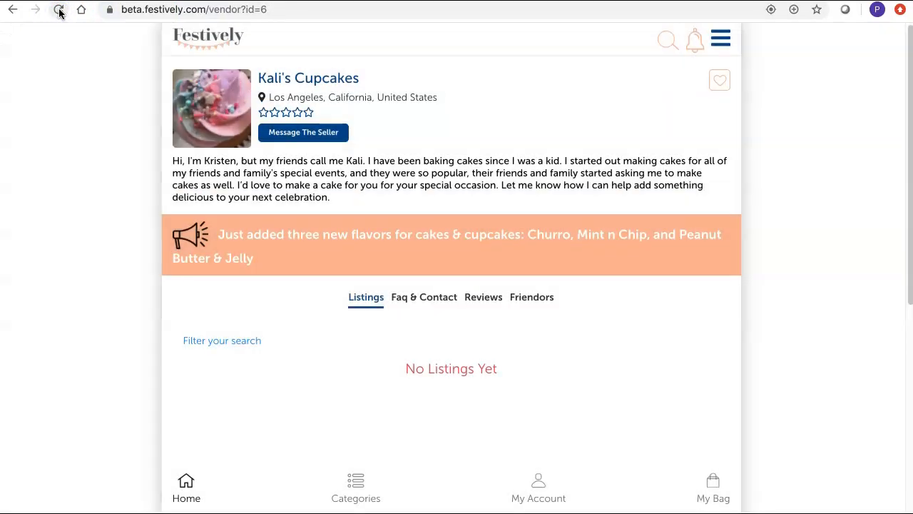
left_click(413, 300)
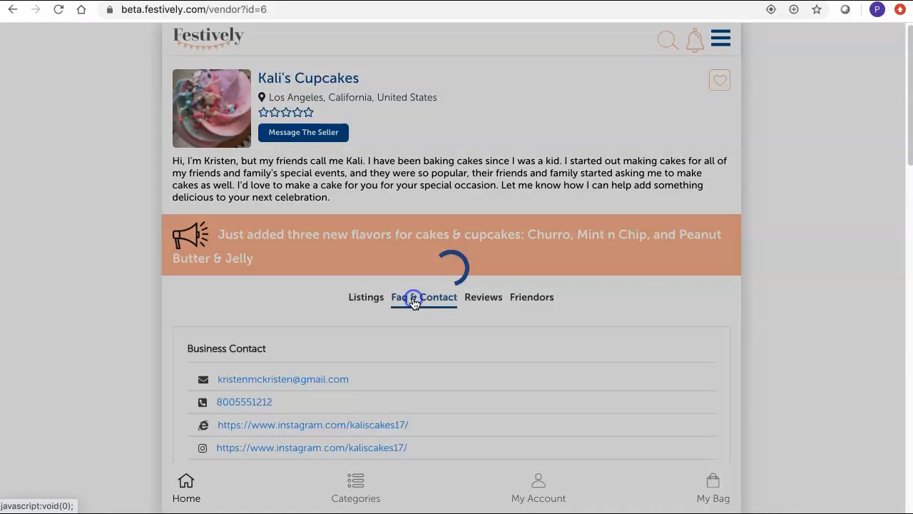
scroll(131, 337, "down", 2)
scroll(132, 343, "down", 8)
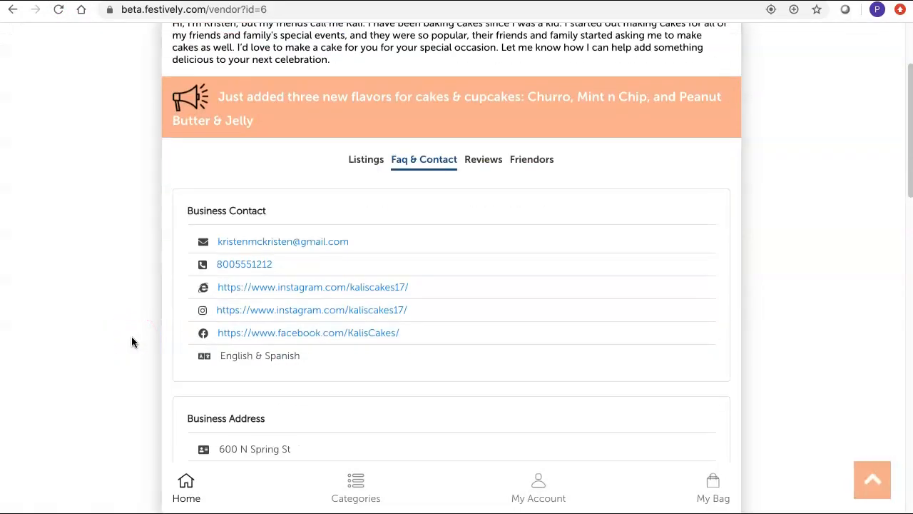
scroll(132, 343, "down", 5)
Step: Expand and collapse the cancellation-policy FAQ to check its answer
left_click(139, 328)
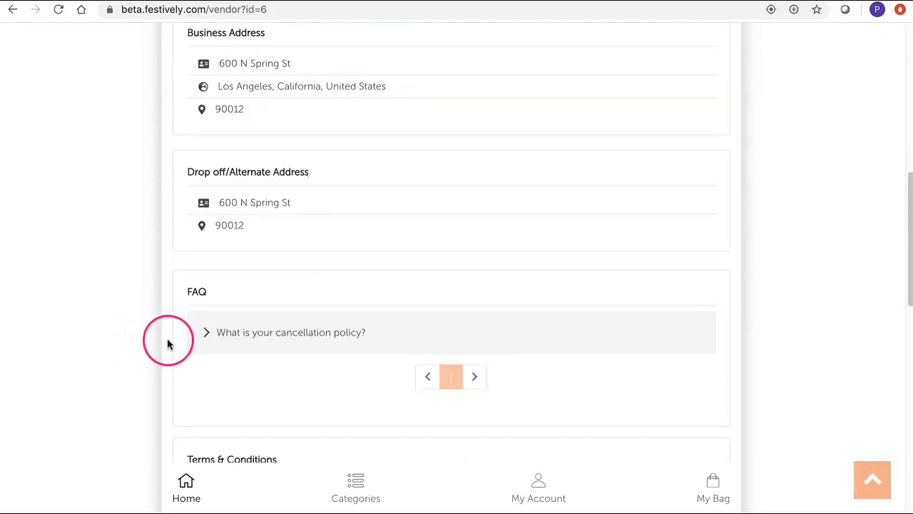
left_click(205, 327)
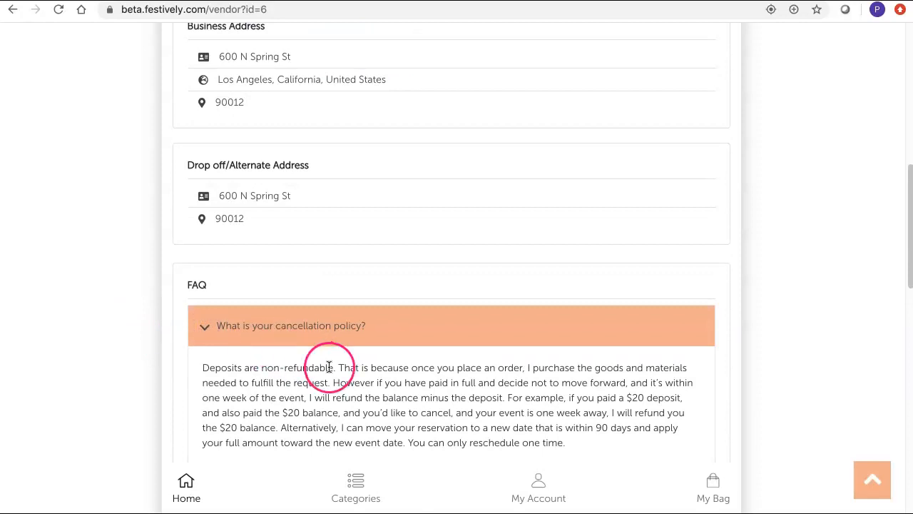
scroll(332, 363, "down", 2)
left_click(203, 254)
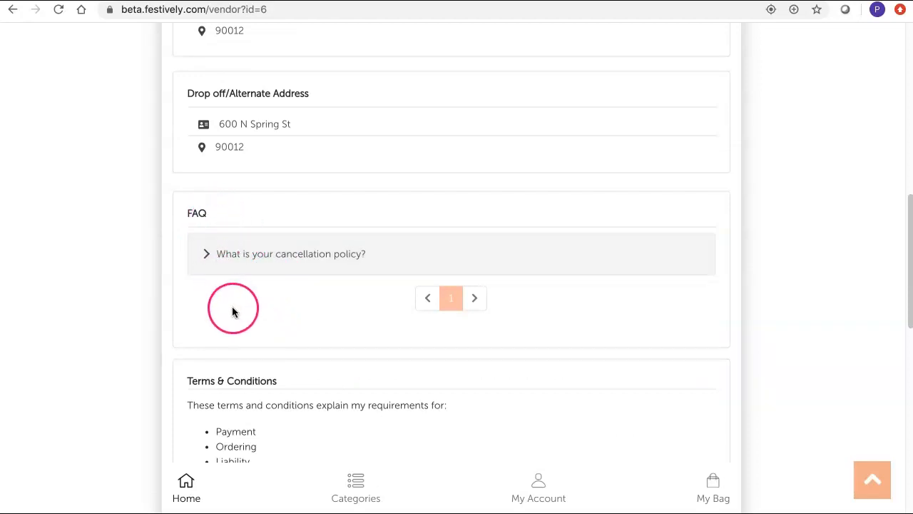
scroll(353, 341, "down", 3)
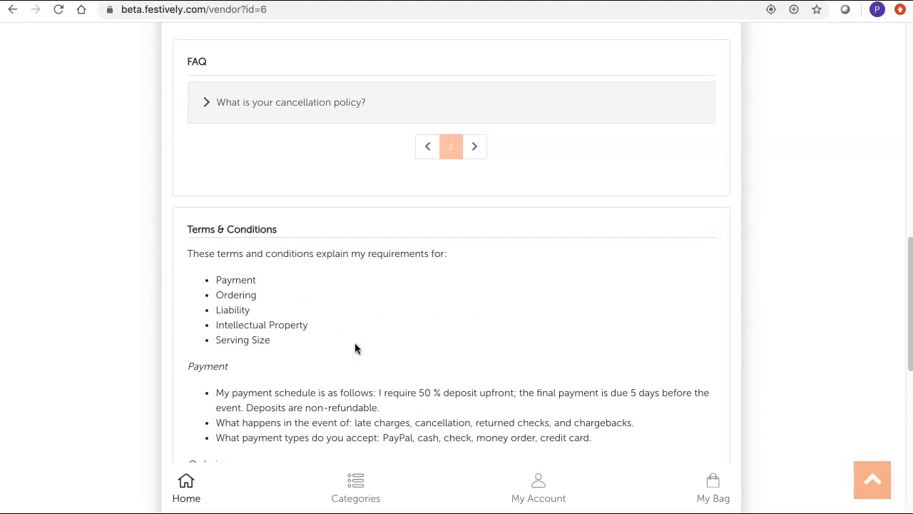
scroll(355, 348, "up", 2)
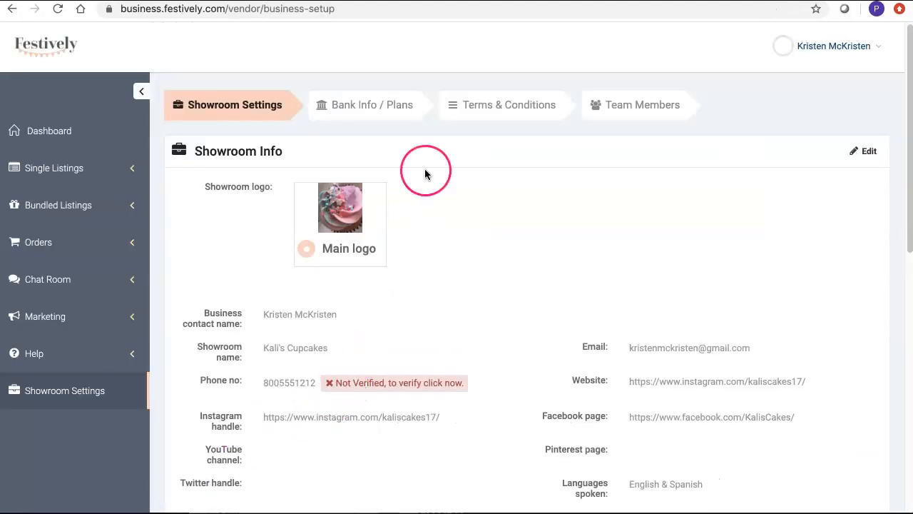
Step: Open the Bank Info / Plans tab and make the Bank Info fields editable
left_click(408, 107)
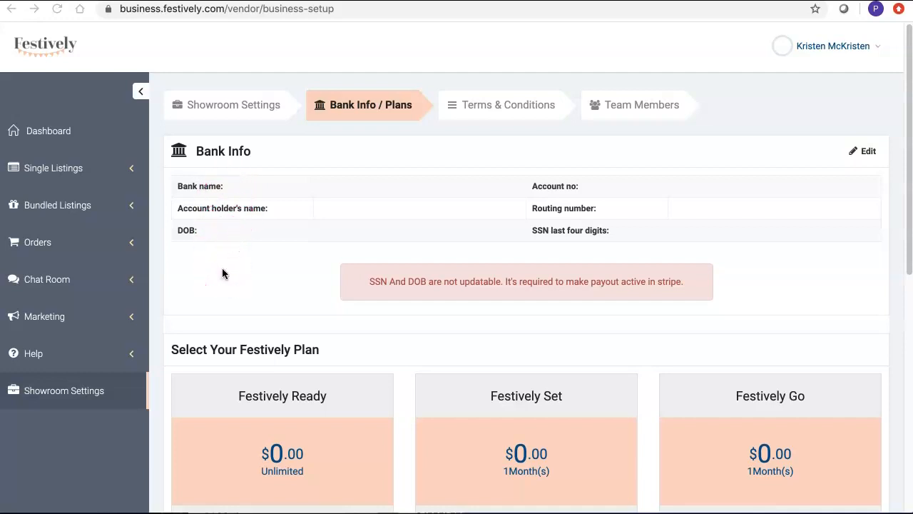
left_click(865, 152)
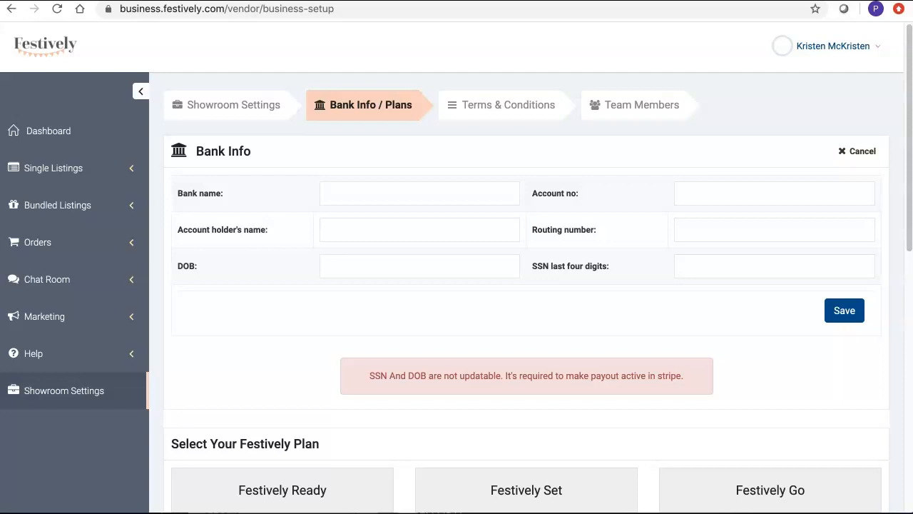
Step: Submit the Bank Info form and return to the public showroom's FAQ and terms
left_click(850, 319)
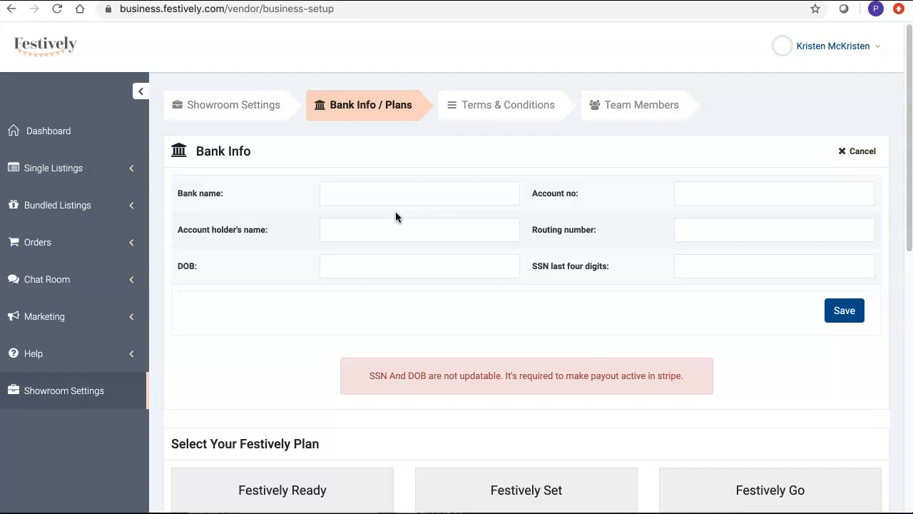
left_click(292, 393)
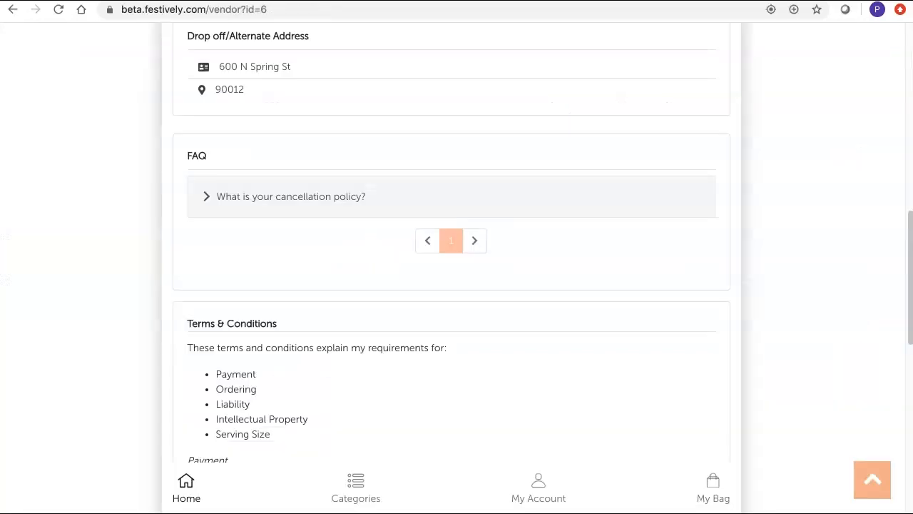